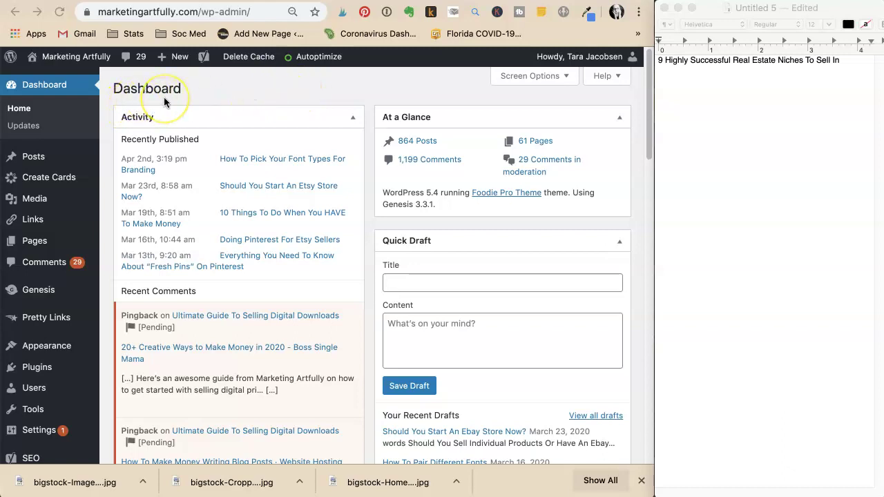
# Step: Bring up the Posts flyout submenu in the WordPress admin sidebar
pyautogui.moveTo(37, 161)
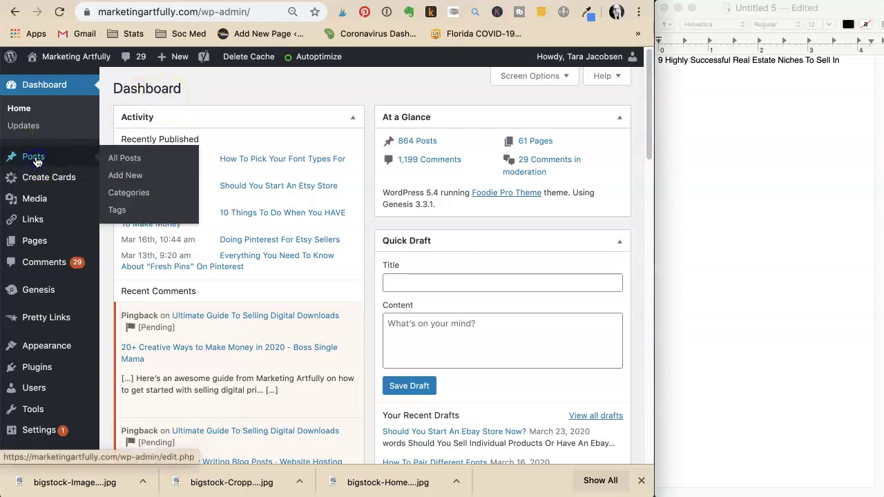
# Step: Start a new post and paste '9 Highly Successful Real Estate Niches To Sell In' from the notes as its title
pyautogui.click(129, 178)
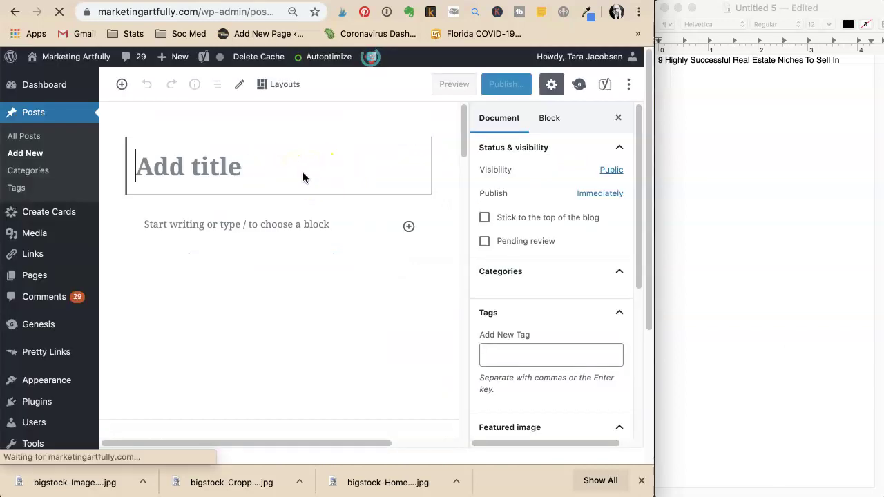
pyautogui.click(710, 62)
pyautogui.tripleClick(709, 62)
pyautogui.press('super+c')
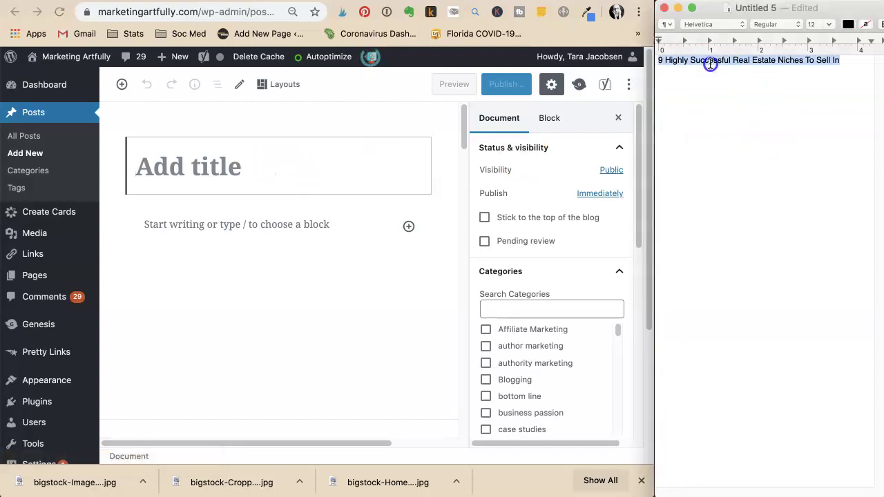
pyautogui.click(277, 153)
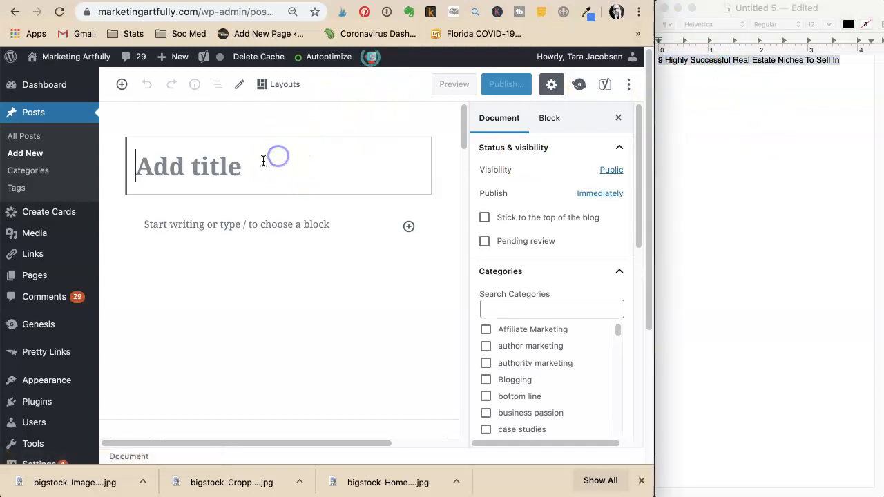
pyautogui.press('super+v')
pyautogui.scroll(-2, 286, 217)
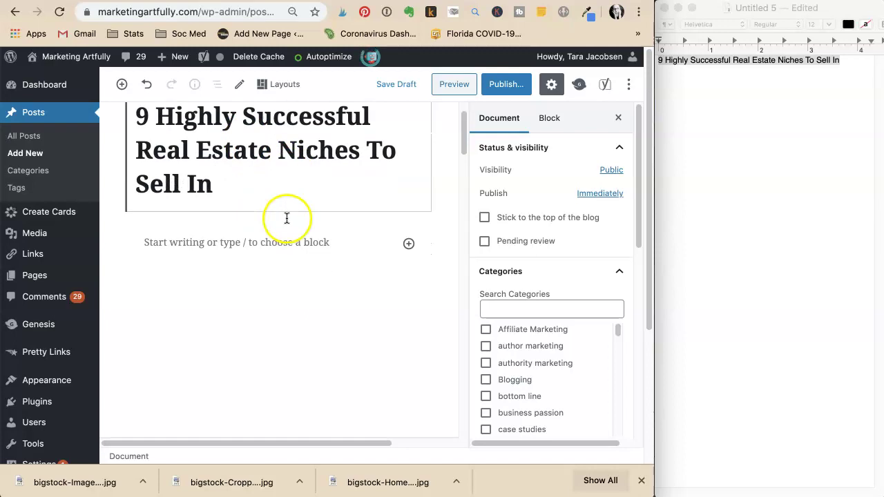
pyautogui.click(206, 248)
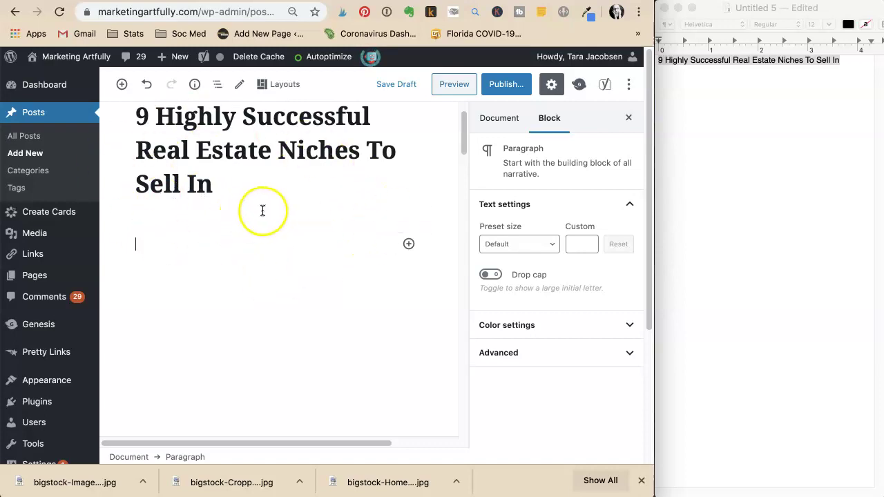
# Step: Convert the TextEdit notes to plain text and add an empty line below the headline
pyautogui.click(695, 196)
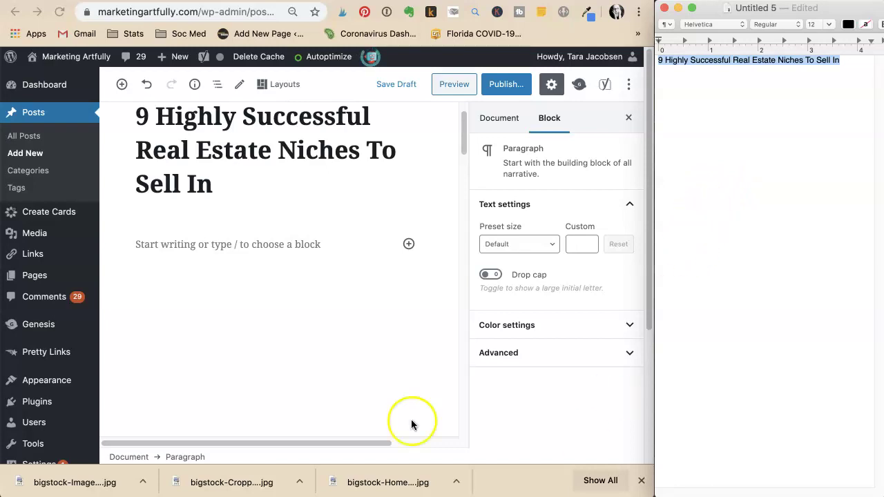
pyautogui.click(157, 0)
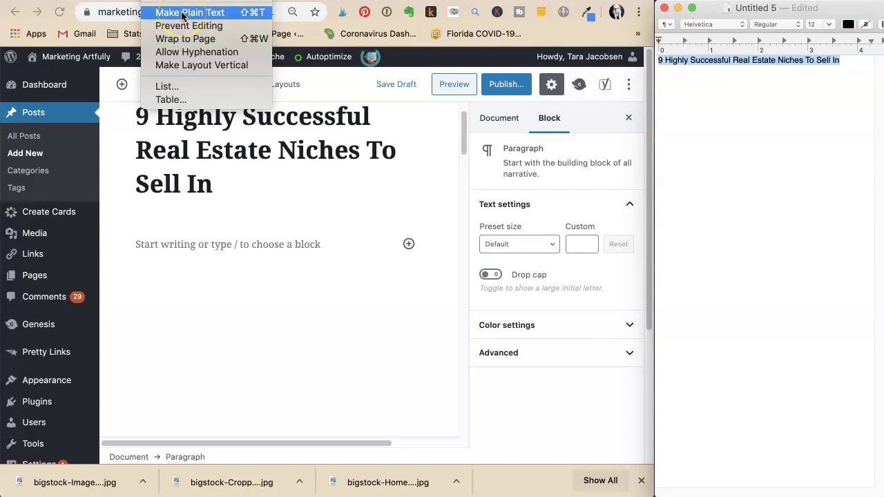
pyautogui.click(769, 191)
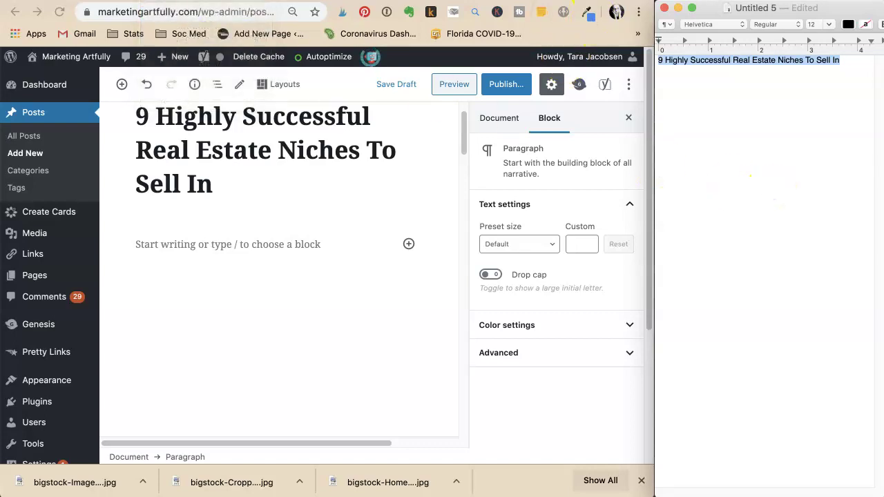
pyautogui.click(155, 0)
pyautogui.click(173, 14)
pyautogui.click(716, 108)
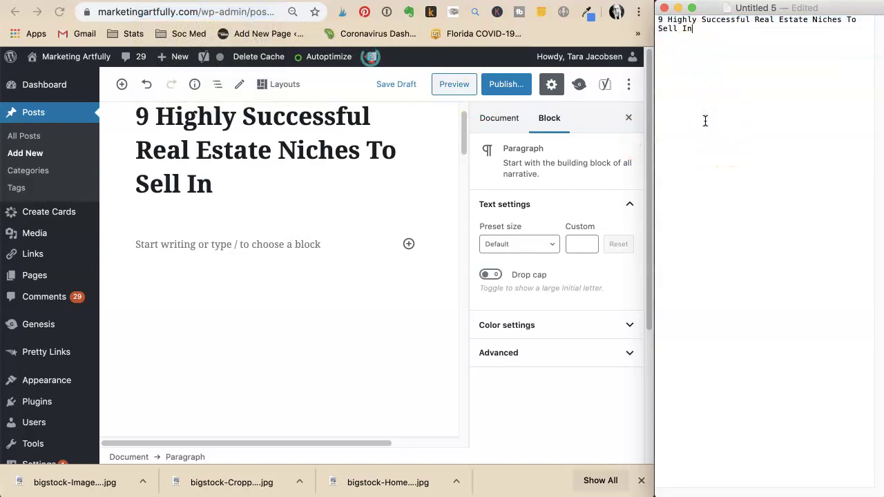
pyautogui.press('Return')
pyautogui.press('Return')
pyautogui.click(243, 205)
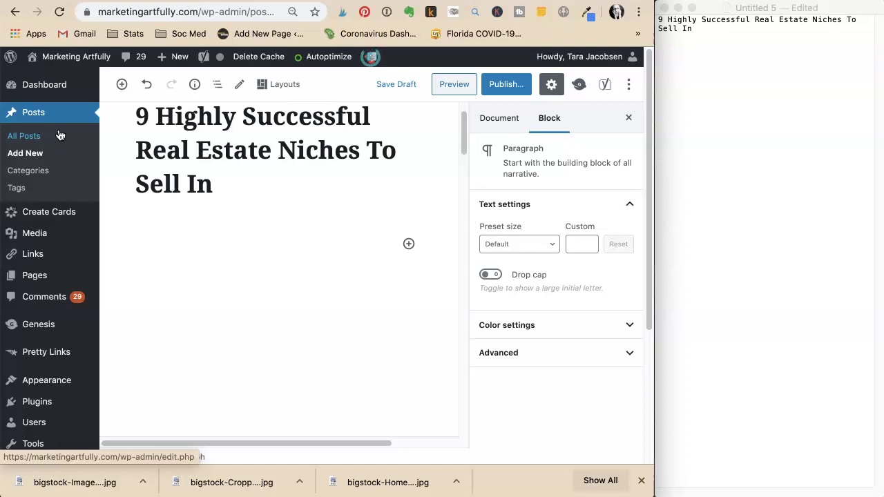
# Step: Type '1.' as plain text, undoing the automatic list, and add paragraphs 2. through 4
pyautogui.write('1.')
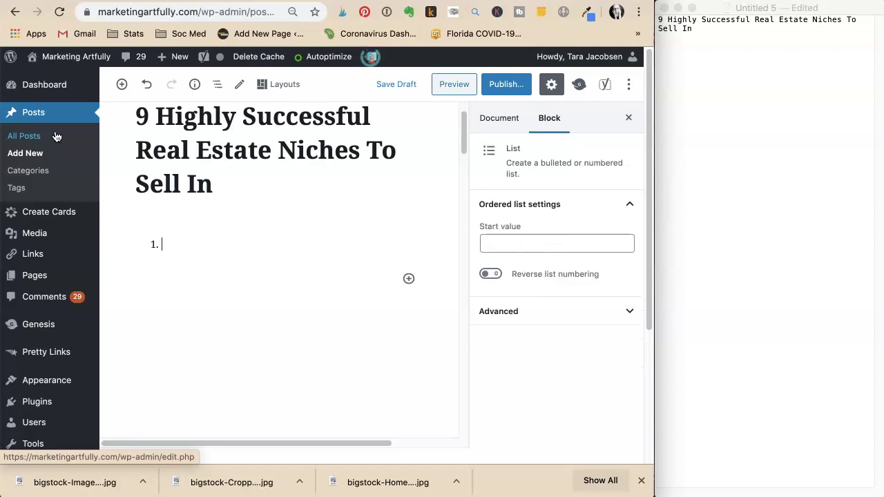
pyautogui.press('super+z')
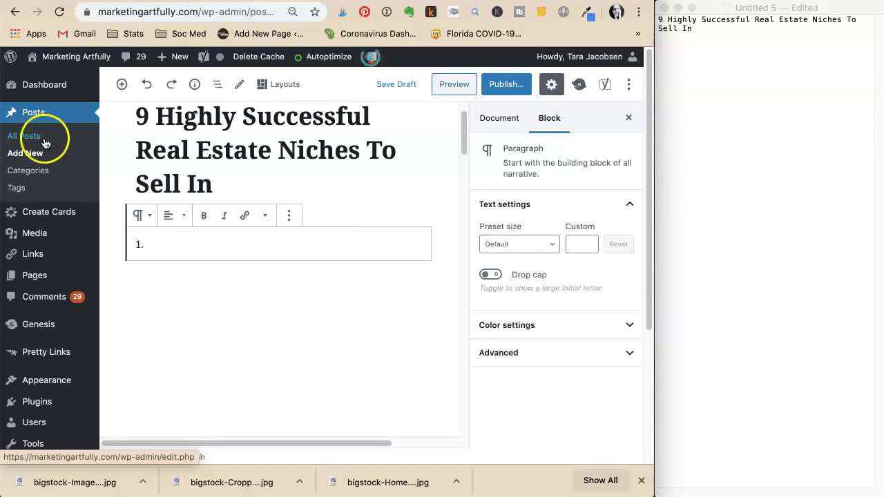
pyautogui.click(270, 244)
pyautogui.press('Return')
pyautogui.write('2.')
pyautogui.press('Return')
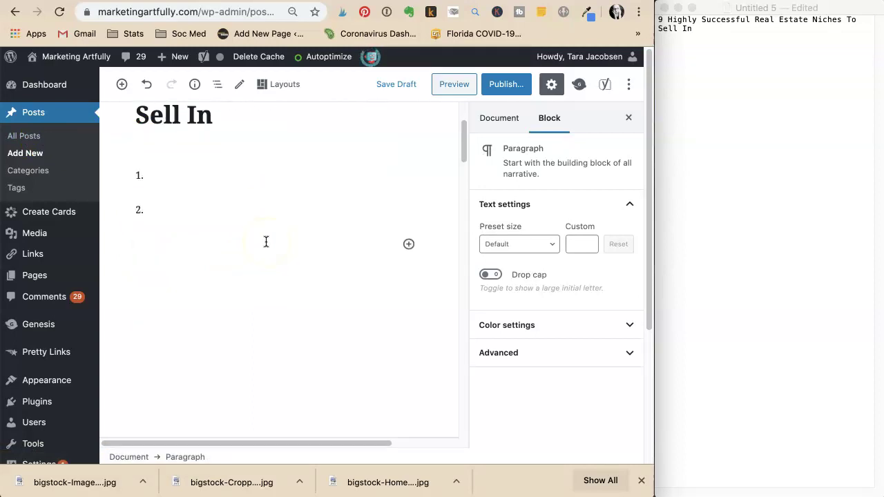
pyautogui.write('3.')
pyautogui.press('Return')
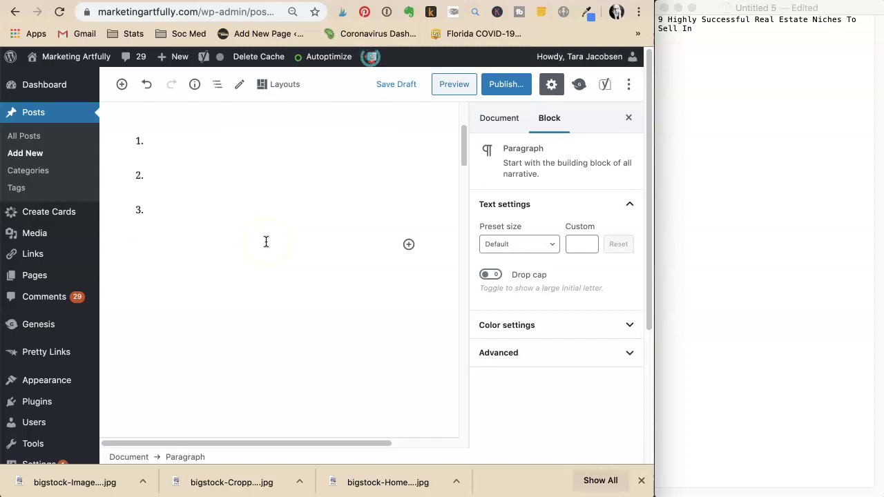
pyautogui.write('4.')
pyautogui.press('Return')
# Step: Add the remaining plain numbered paragraphs 5. through 9
pyautogui.write('5.')
pyautogui.press('Return')
pyautogui.write('6.')
pyautogui.press('Return')
pyautogui.write('7.')
pyautogui.press('Return')
pyautogui.write('8.')
pyautogui.press('Return')
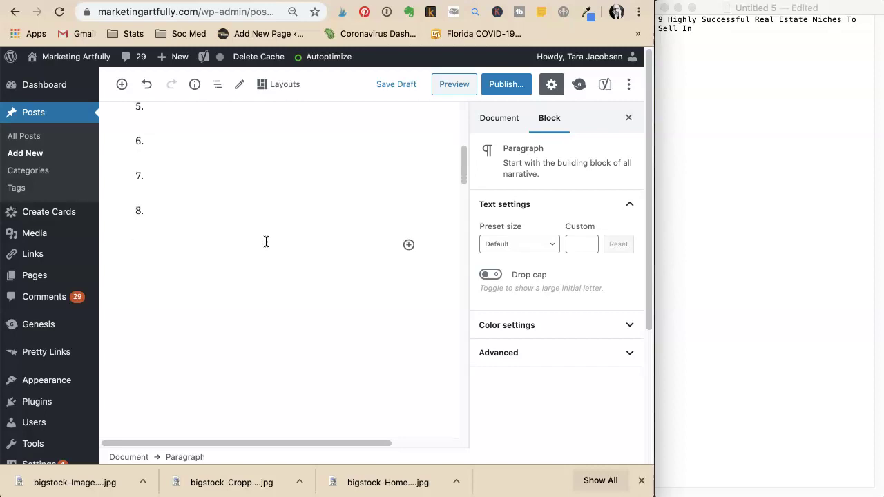
pyautogui.write('9.')
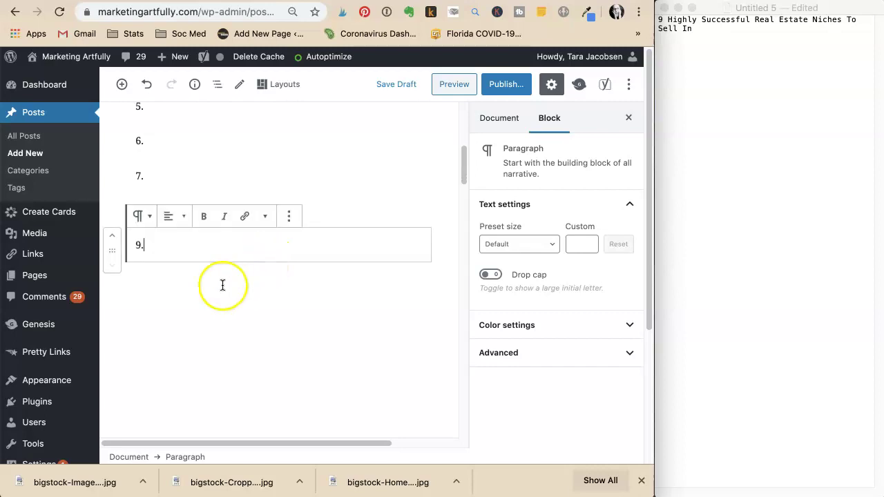
pyautogui.click(711, 168)
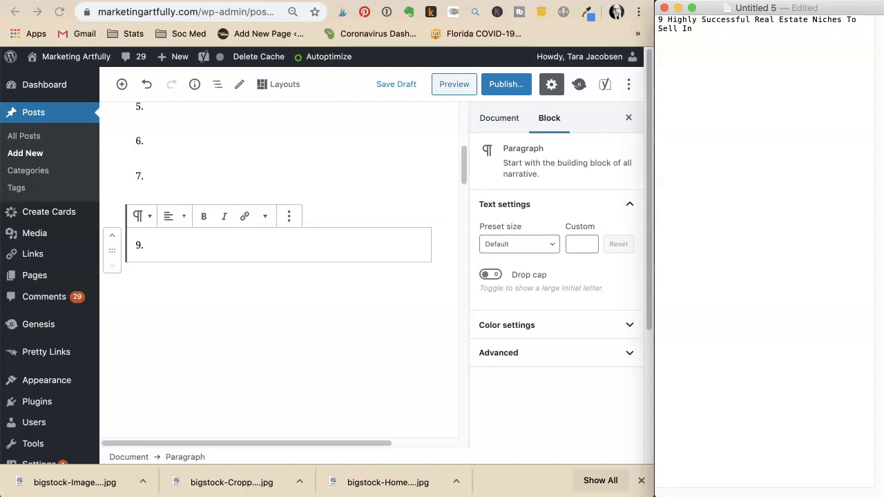
pyautogui.click(235, 315)
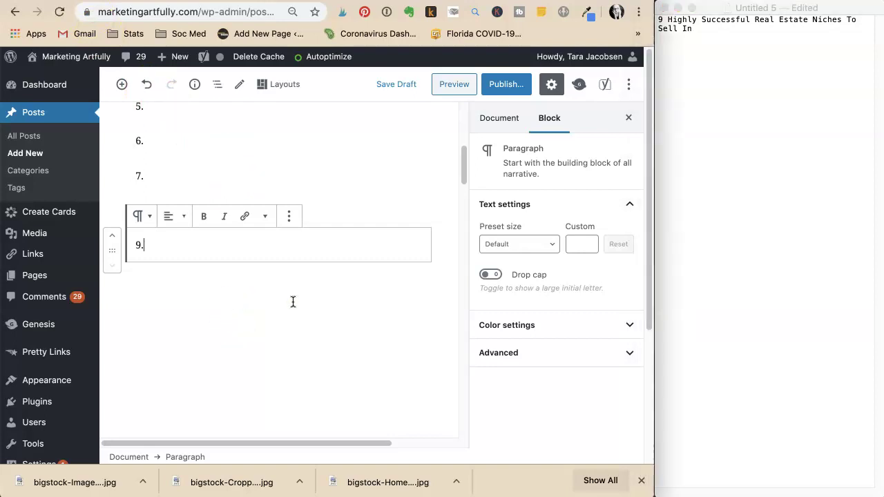
pyautogui.click(451, 256)
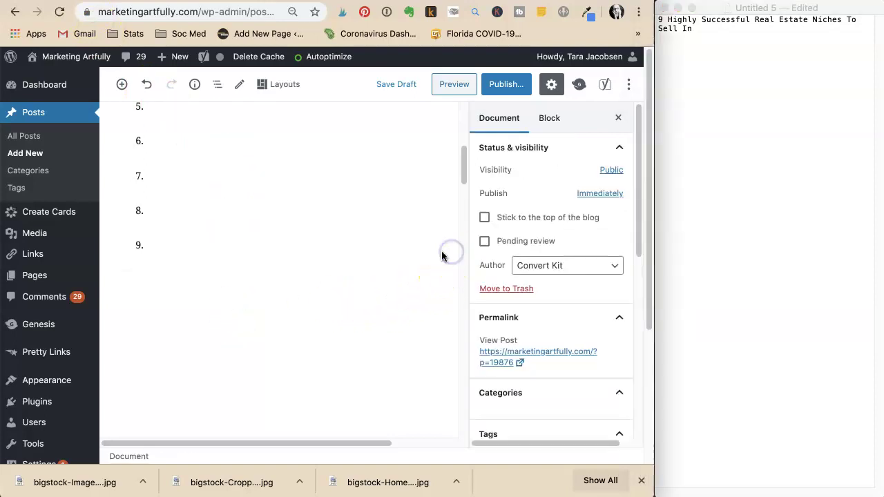
pyautogui.scroll(5, 308, 231)
pyautogui.scroll(3, 307, 231)
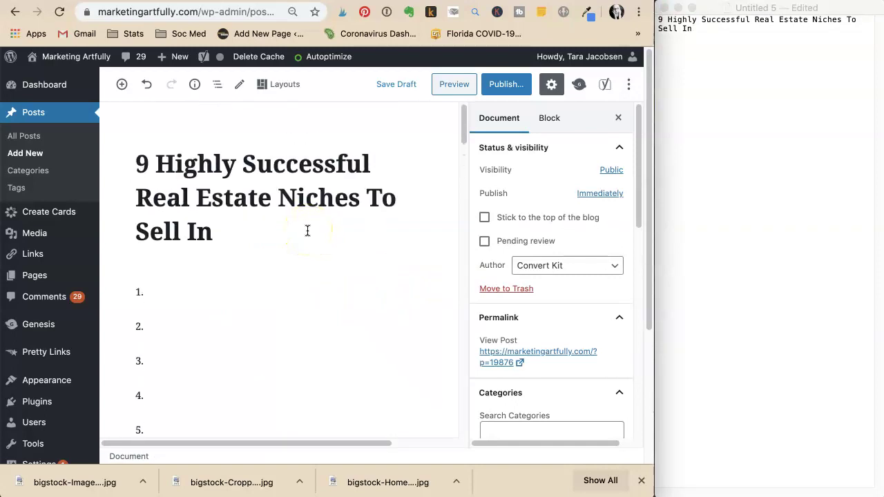
pyautogui.scroll(-4, 307, 231)
pyautogui.scroll(-2, 307, 231)
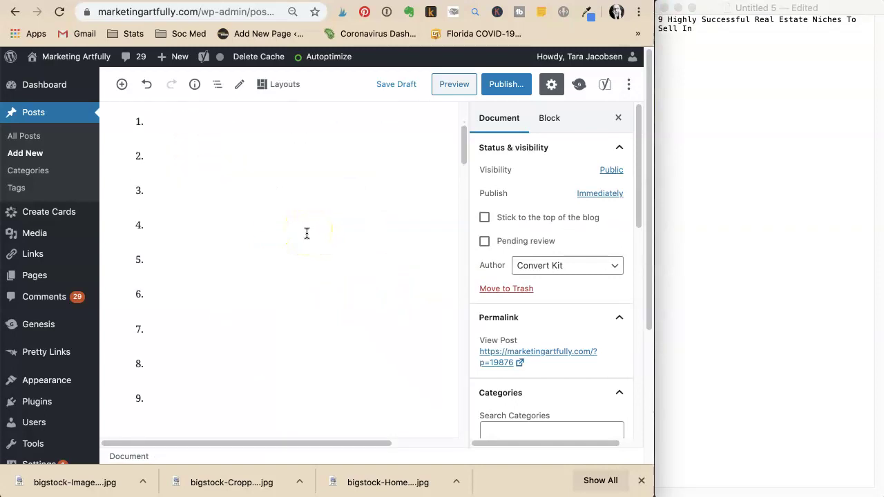
pyautogui.scroll(1, 308, 234)
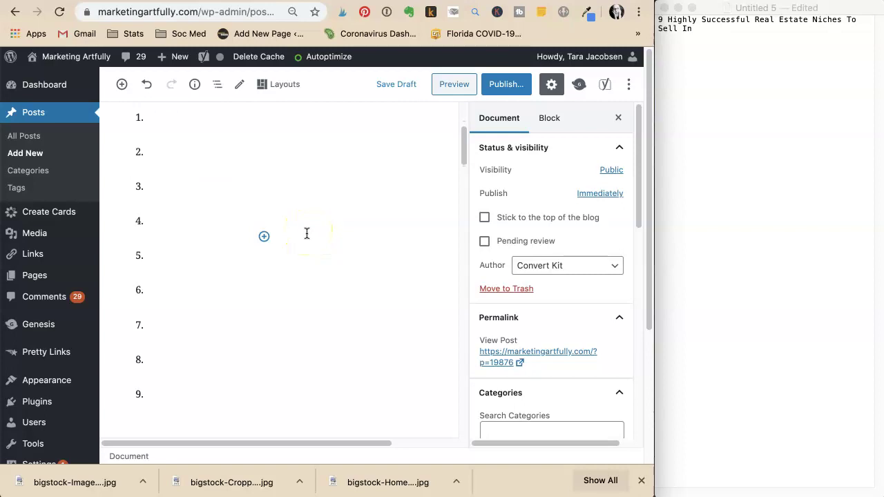
pyautogui.scroll(1, 307, 233)
pyautogui.click(310, 230)
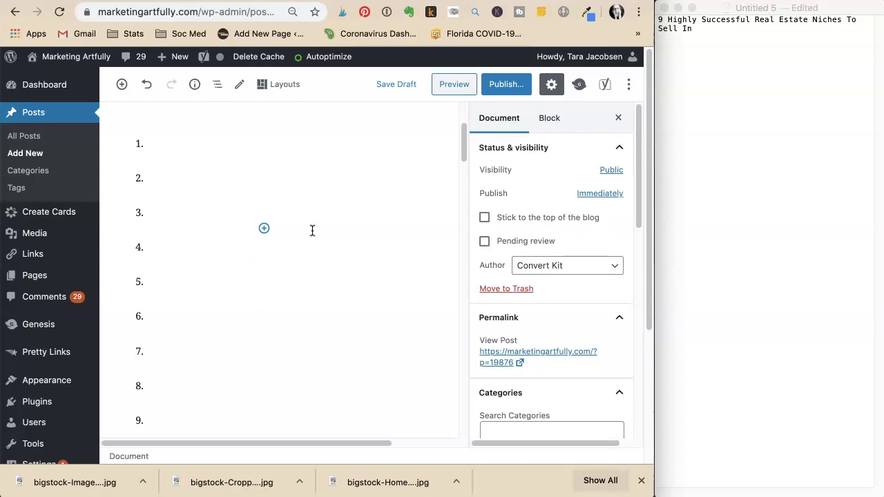
pyautogui.scroll(1, 267, 254)
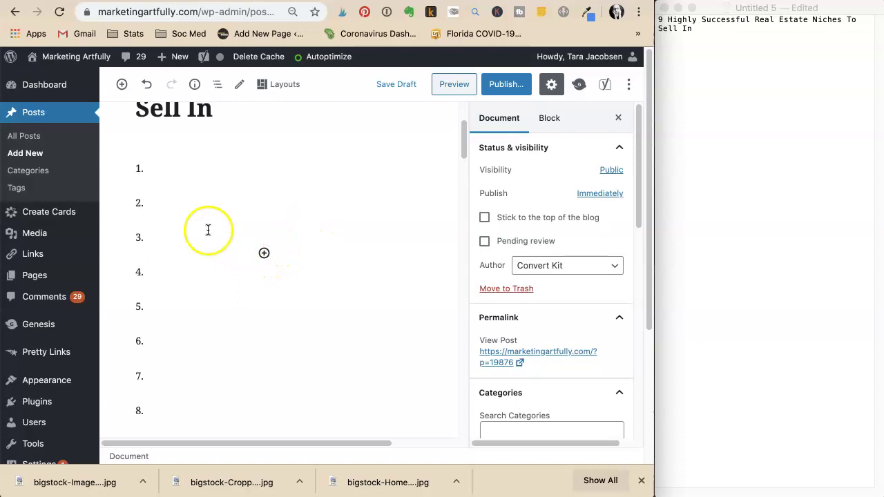
pyautogui.click(285, 168)
pyautogui.click(447, 173)
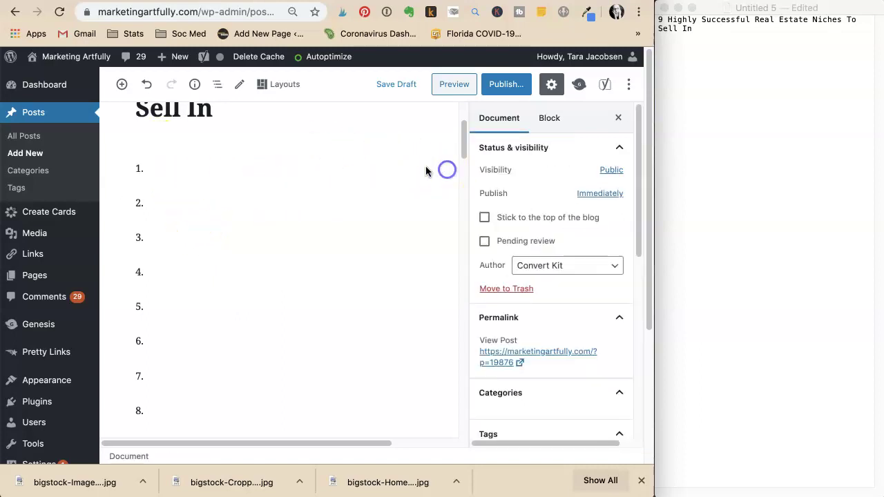
pyautogui.click(334, 166)
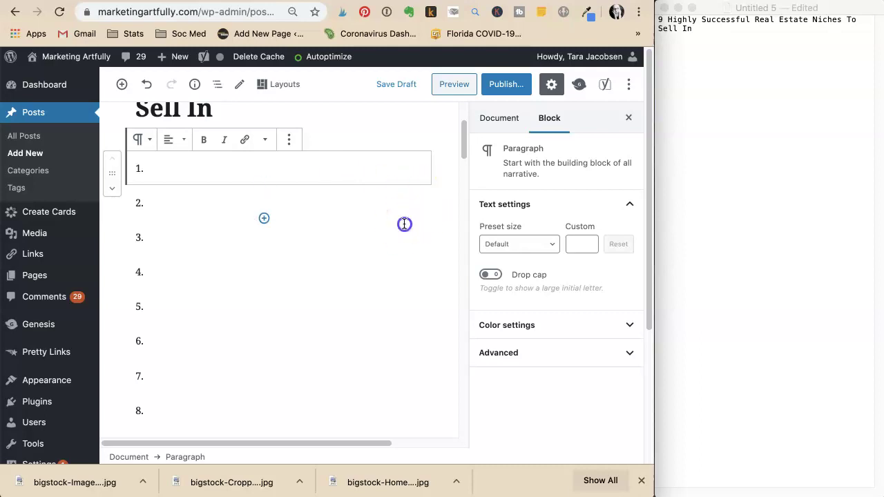
pyautogui.click(404, 226)
pyautogui.click(306, 146)
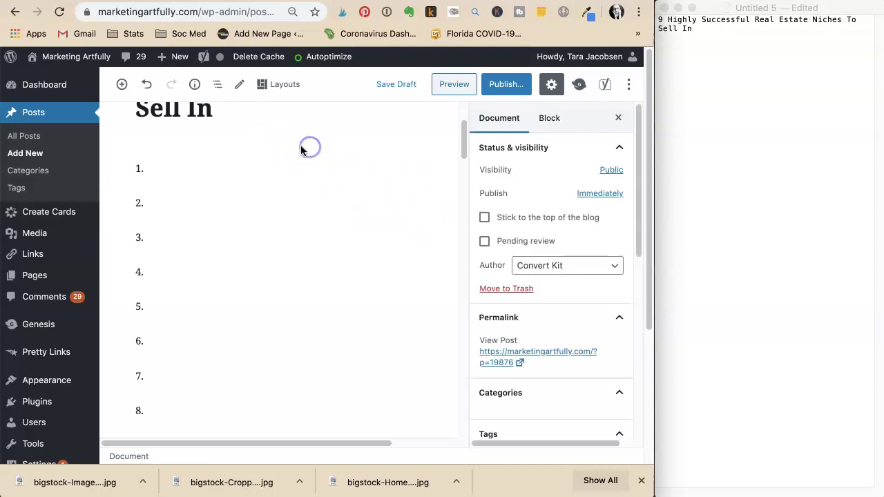
pyautogui.click(169, 173)
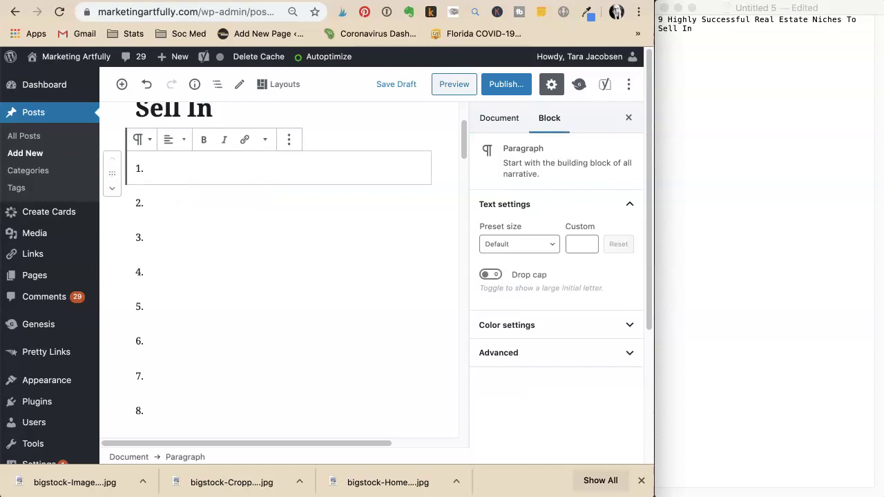
# Step: Fill item 1. with 'First Time Homebuyers' and item 2. with 'Newly Weds'
pyautogui.write('First Time Homebuyers')
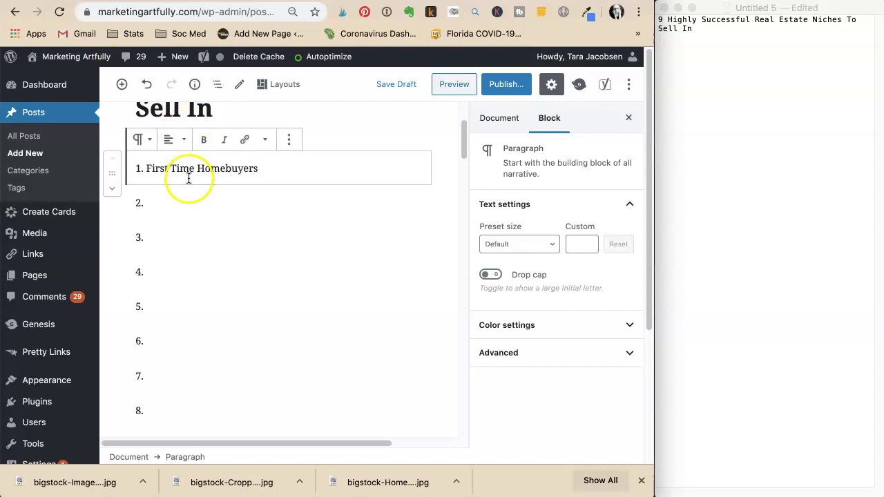
pyautogui.click(175, 200)
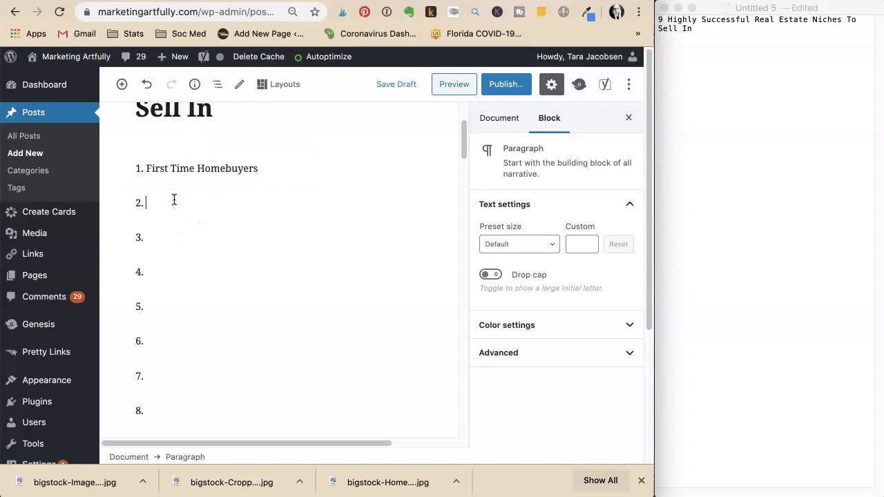
pyautogui.click(192, 204)
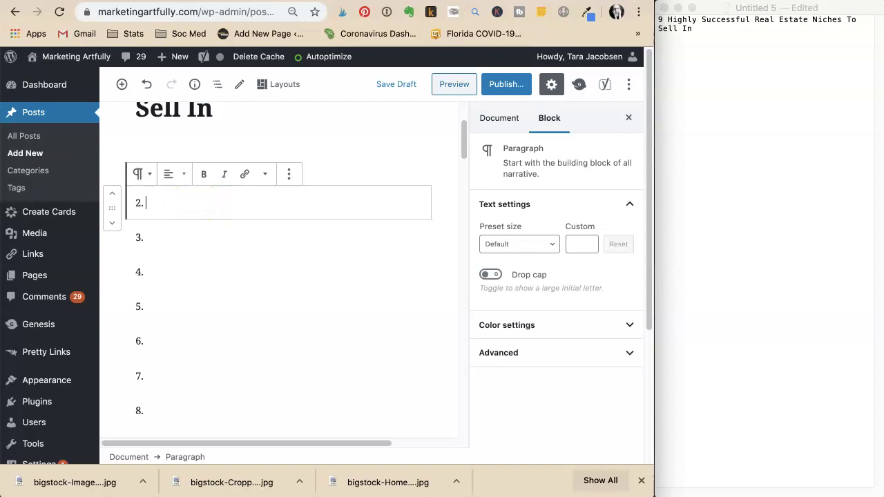
pyautogui.write('New')
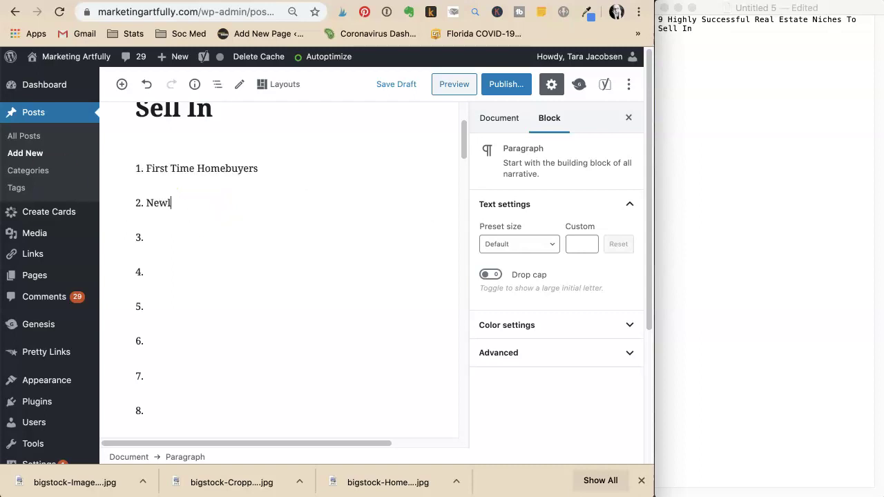
pyautogui.press('BackSpace')
# Step: Search Google for 'newly weds' in a new tab
pyautogui.press('super+t')
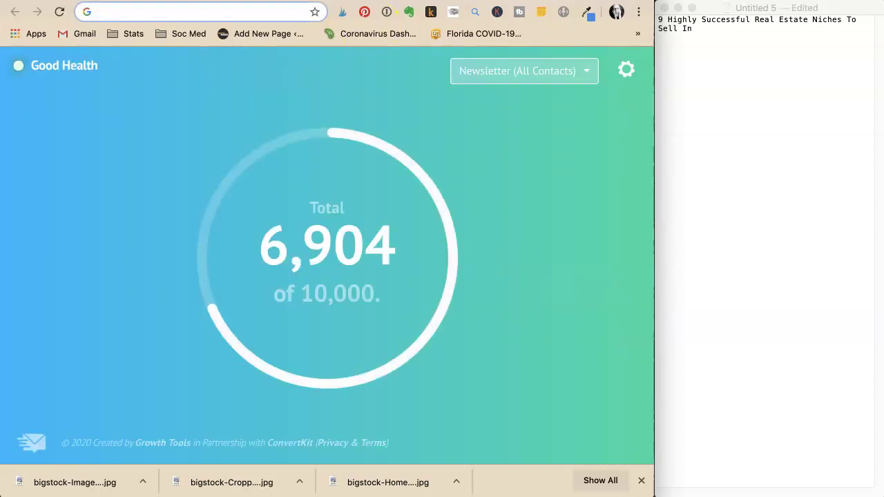
pyautogui.write('newly')
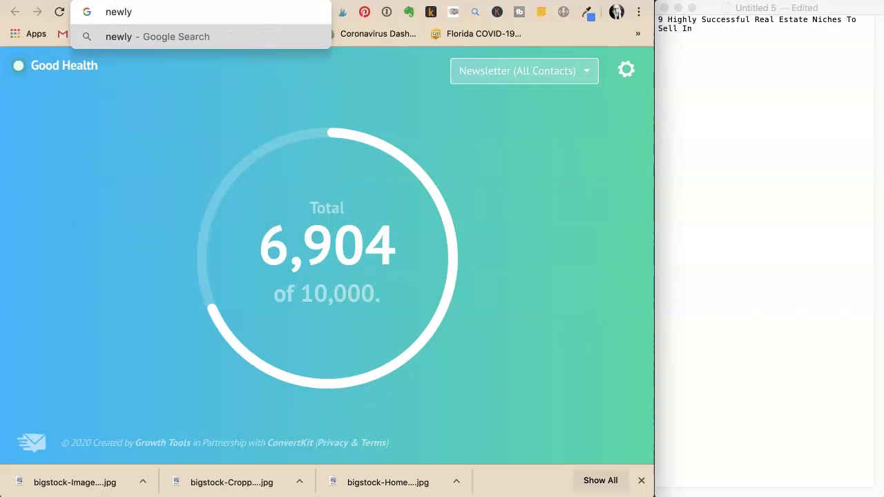
pyautogui.write(' weds')
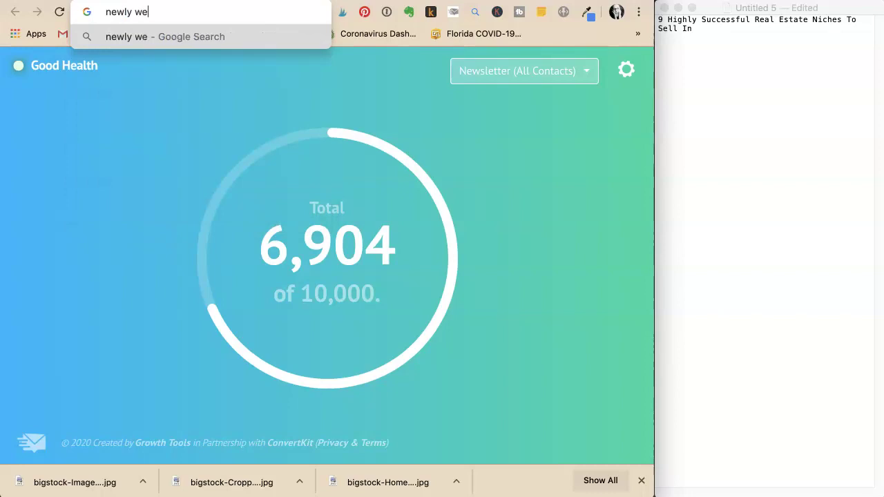
pyautogui.press('Return')
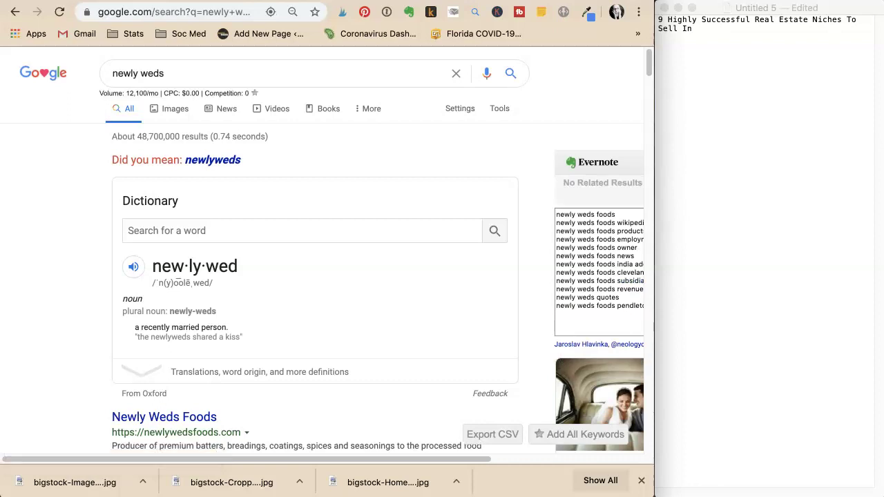
# Step: Correct the post's second item to read 'Newlyweds'
pyautogui.hotkey('ctrl', 'Tab')
pyautogui.click(175, 202)
pyautogui.press('Delete')
pyautogui.press('Delete')
pyautogui.write('w')
pyautogui.click(176, 243)
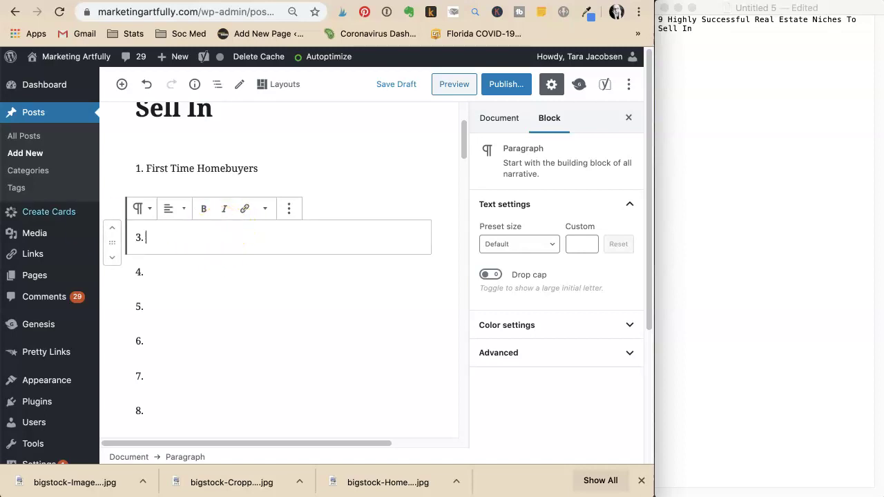
# Step: Fill items 3–5 with Second Home Buyers, Move Up Buyers and Luxury Home Buyers
pyautogui.write('Secon')
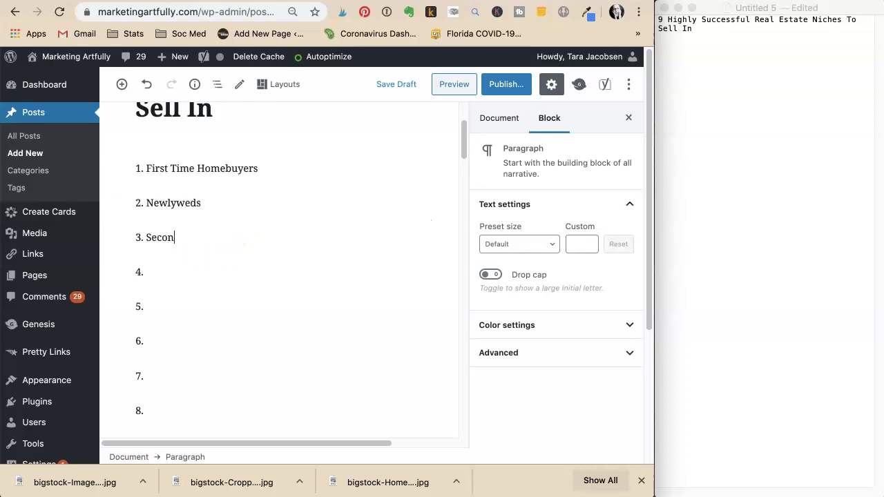
pyautogui.write('d Home Buyers')
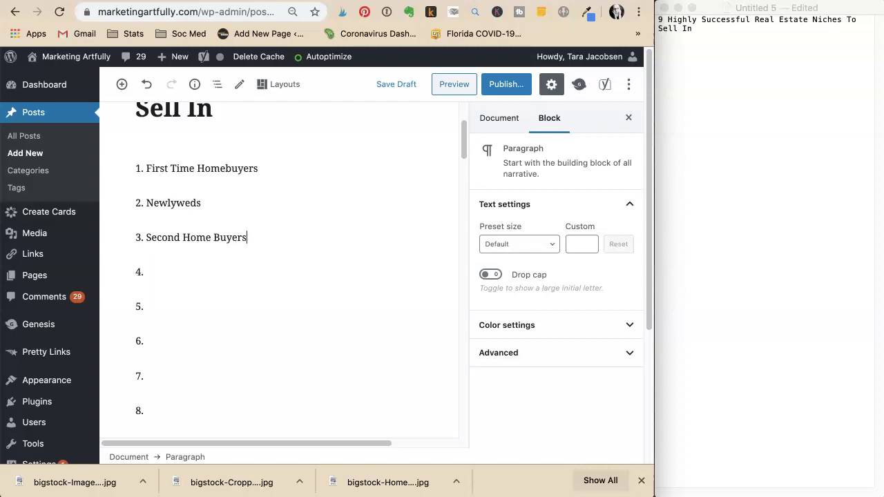
pyautogui.click(173, 269)
pyautogui.moveTo(33, 254)
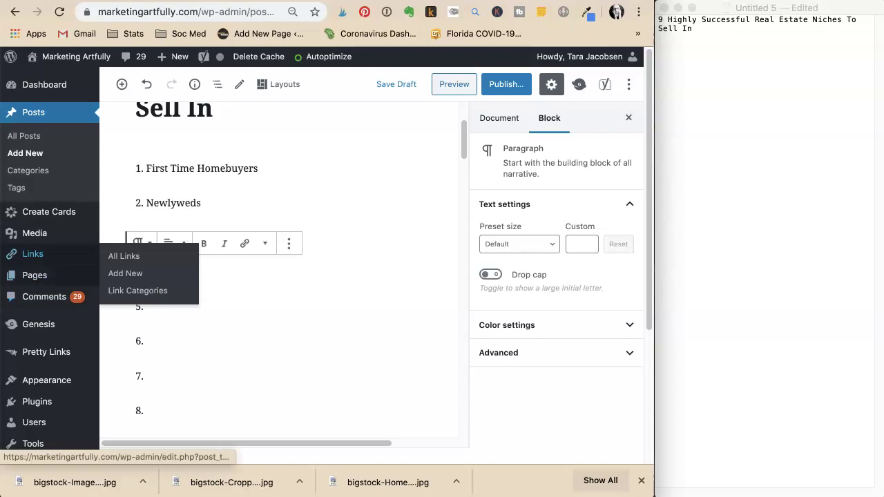
pyautogui.moveTo(35, 275)
pyautogui.write('uyers')
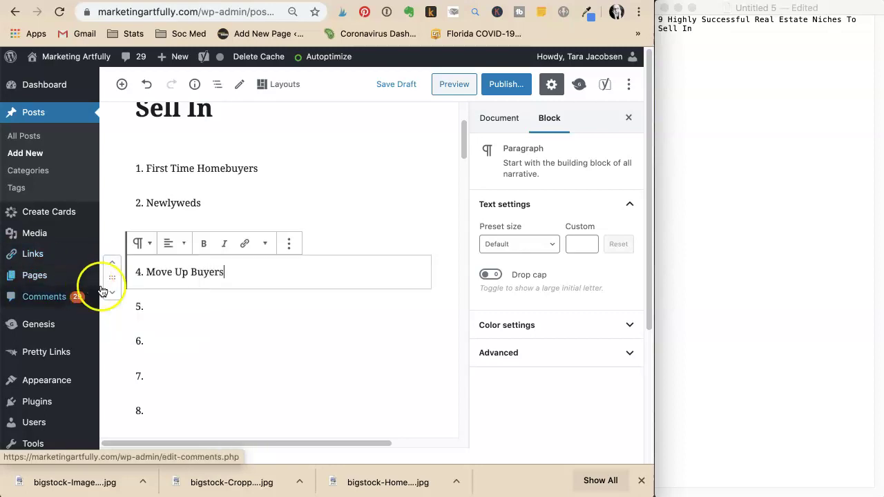
pyautogui.click(236, 307)
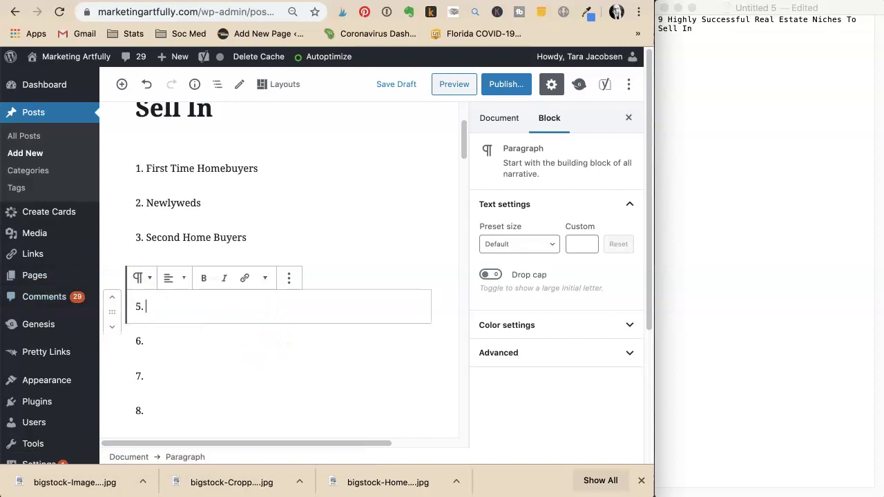
pyautogui.moveTo(44, 84)
pyautogui.write('Luxury')
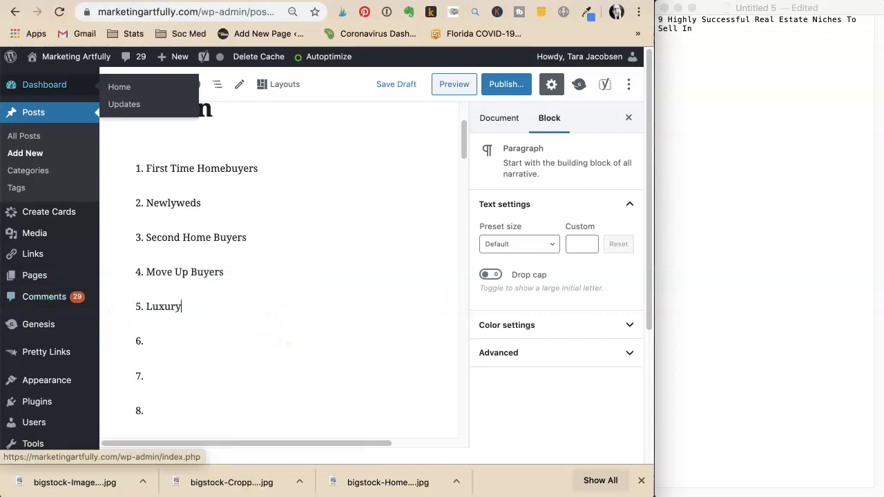
pyautogui.write(' Home Buyers')
# Step: Fill item 6 with 'Out of Town Homeowners'
pyautogui.click(198, 333)
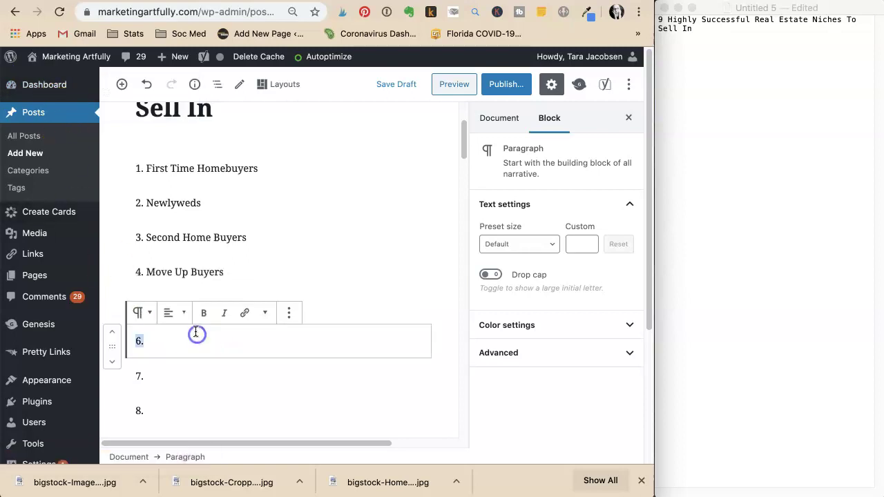
pyautogui.scroll(1, 258, 330)
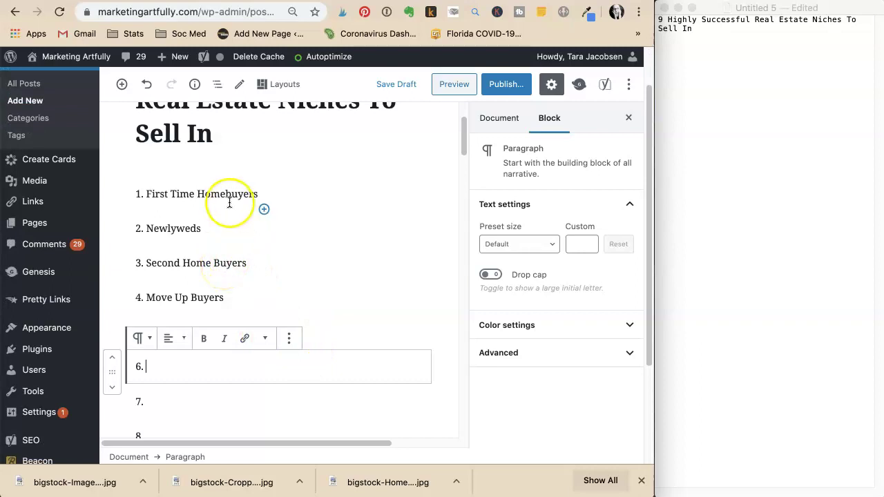
pyautogui.doubleClick(228, 262)
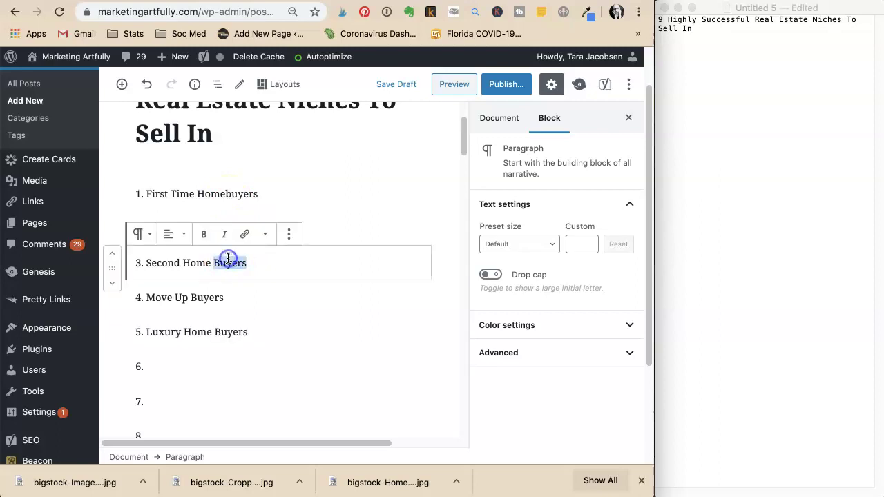
pyautogui.click(177, 361)
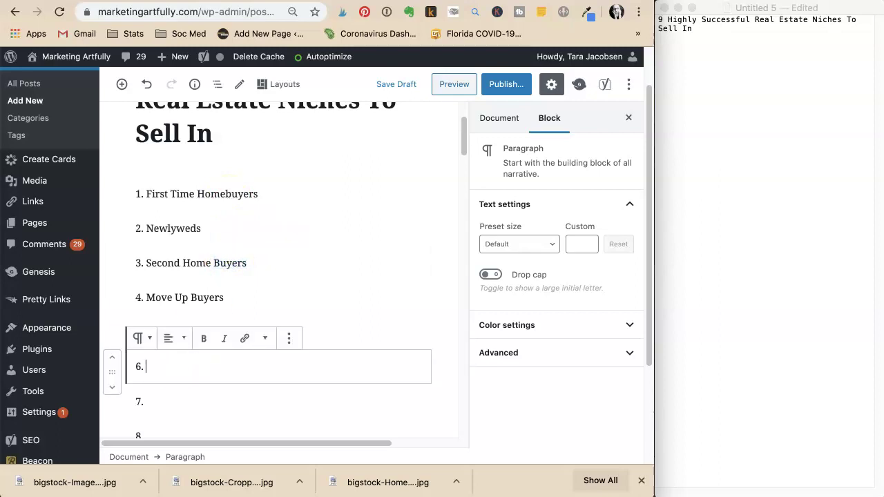
pyautogui.write('Inve')
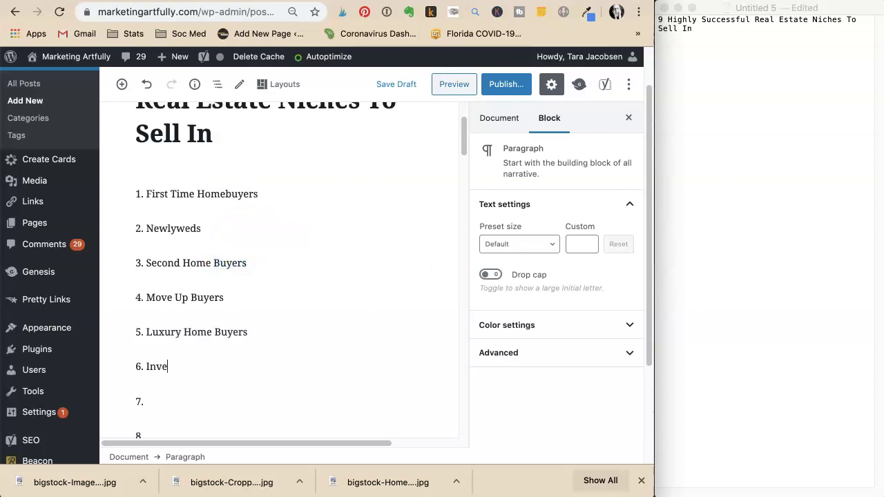
pyautogui.write('stment')
pyautogui.press('BackSpace')
pyautogui.press('BackSpace')
pyautogui.press('BackSpace')
pyautogui.press('BackSpace')
pyautogui.press('BackSpace')
pyautogui.press('BackSpace')
pyautogui.write('Homeo')
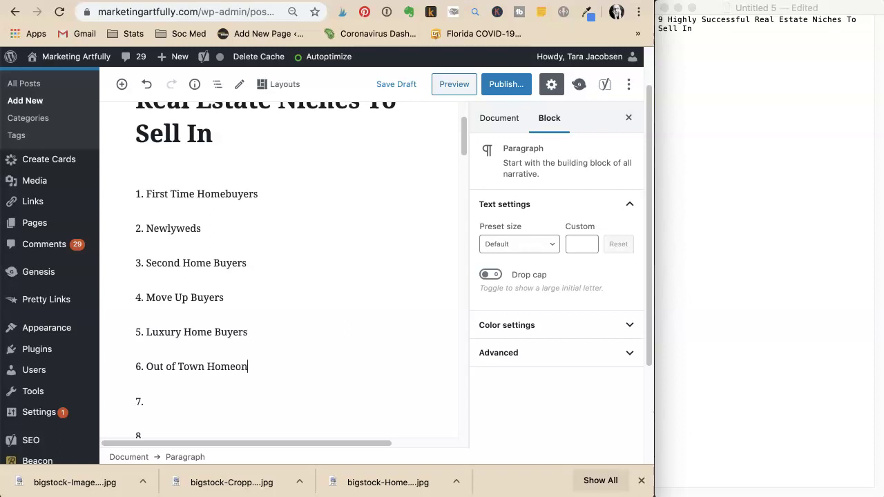
pyautogui.write('wners')
# Step: Work through items 7 and 8, leave the caret on empty item 9, then scroll back up
pyautogui.scroll(-1, 181, 399)
pyautogui.scroll(-2, 182, 399)
pyautogui.click(174, 362)
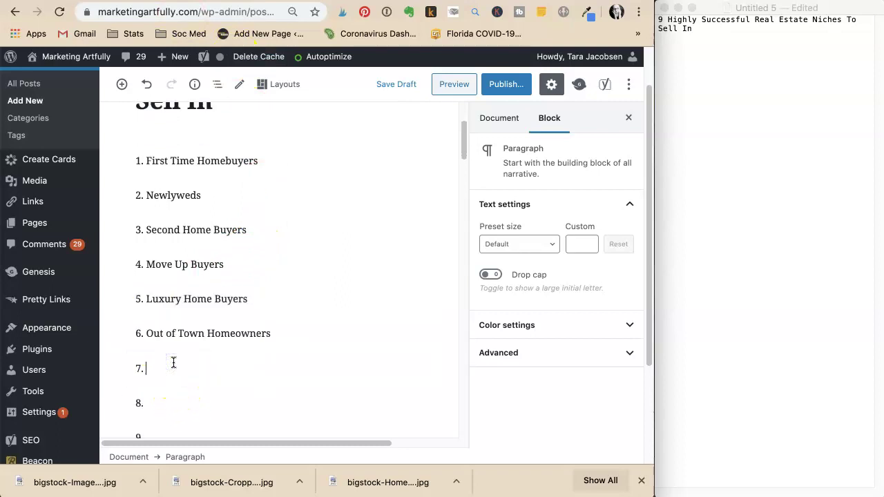
pyautogui.click(211, 377)
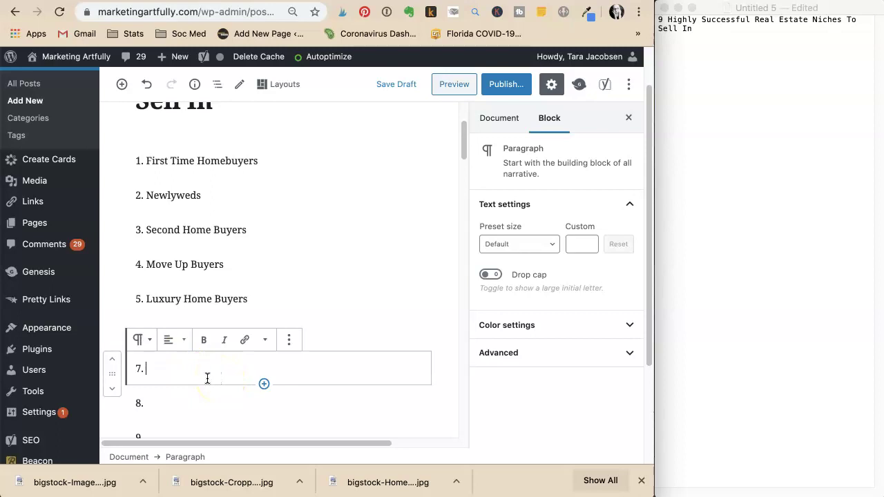
pyautogui.click(178, 401)
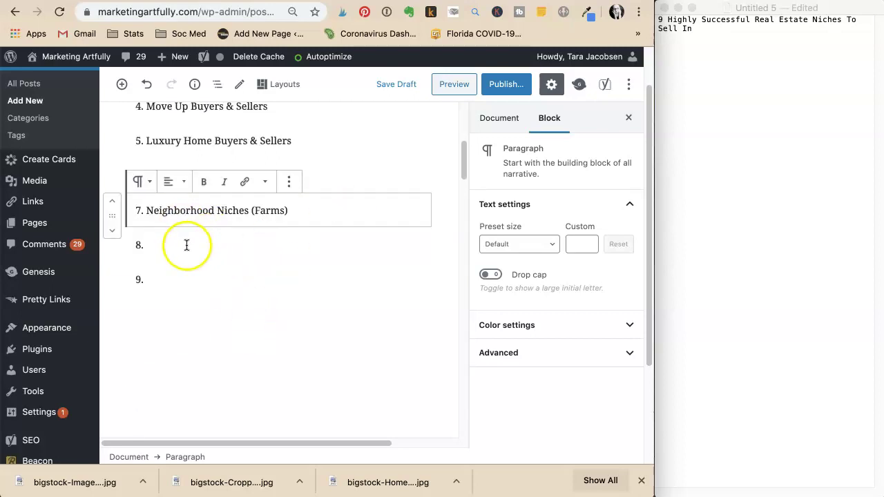
pyautogui.click(207, 252)
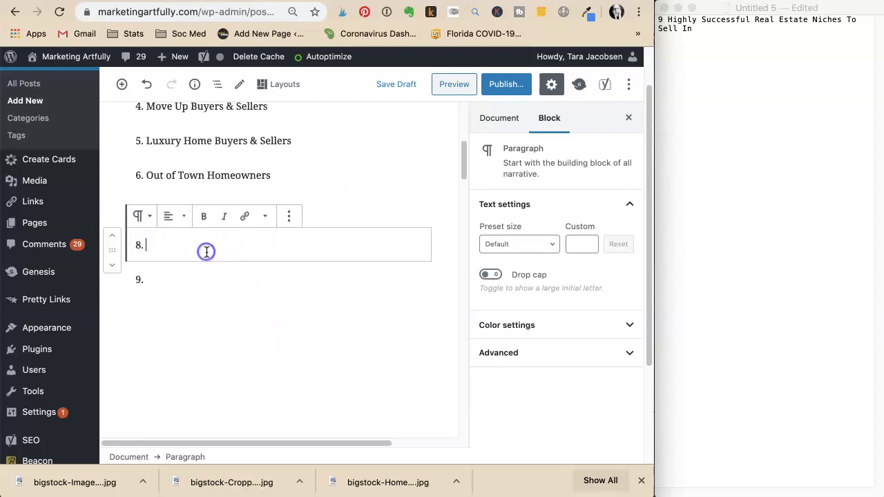
pyautogui.click(219, 278)
pyautogui.scroll(3, 270, 284)
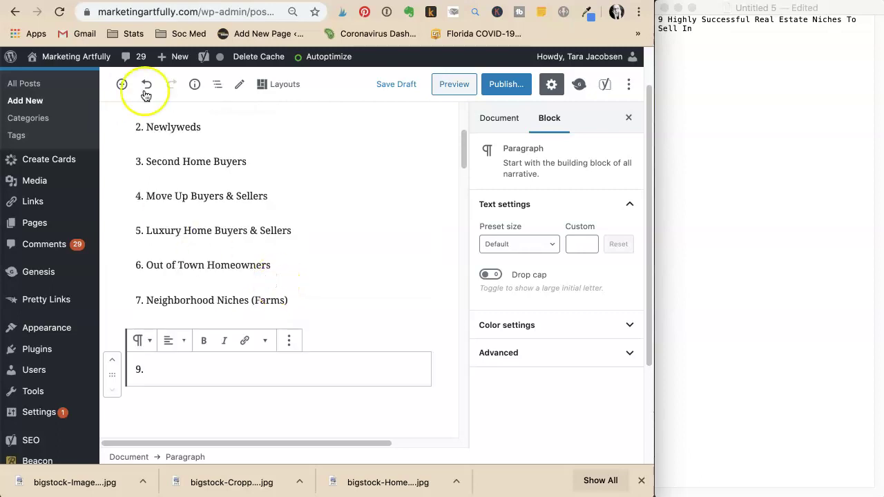
pyautogui.scroll(2, 242, 241)
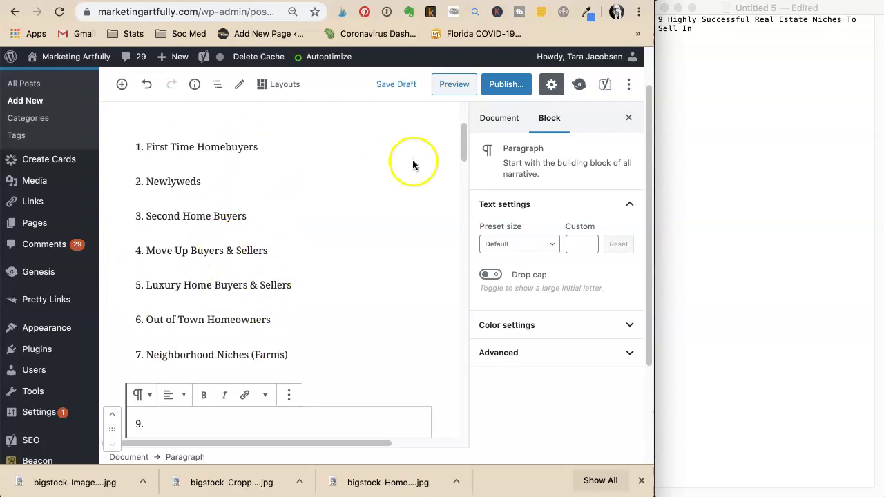
# Step: Replace the Google query 'newly weds' with 'realtor niches' and run the search
pyautogui.hotkey('ctrl', 'Tab')
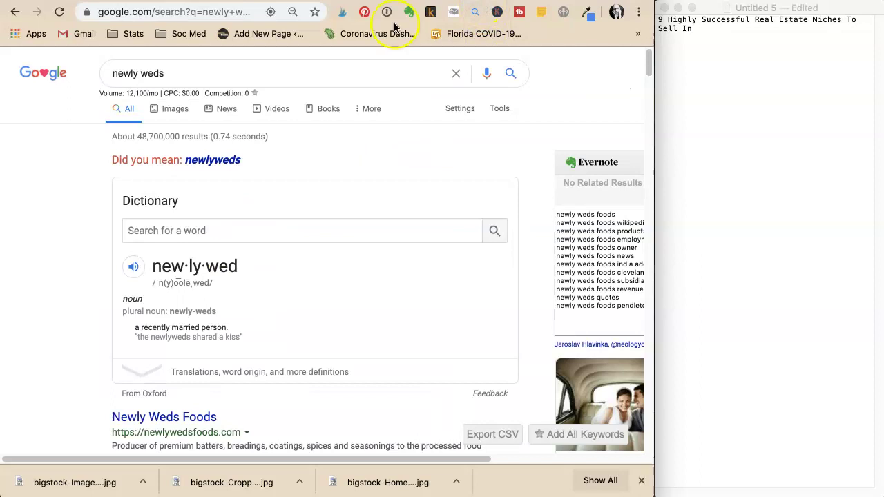
pyautogui.click(221, 74)
pyautogui.tripleClick(222, 74)
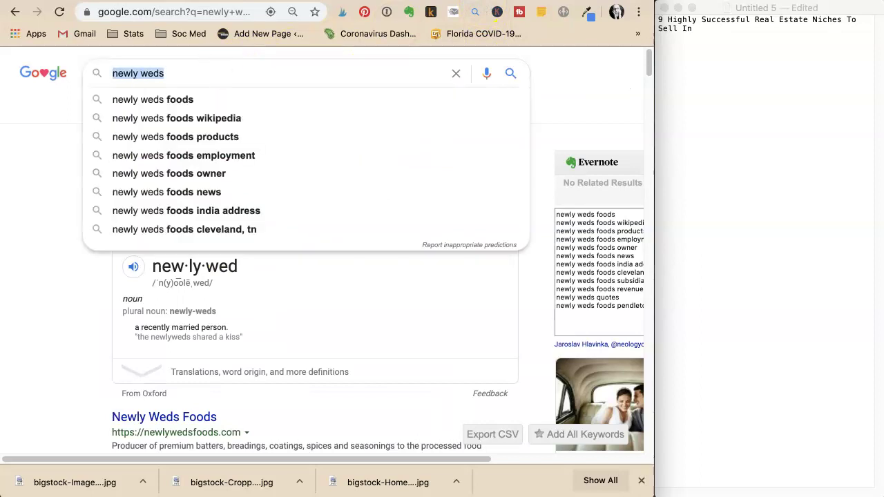
pyautogui.write('realtor niche')
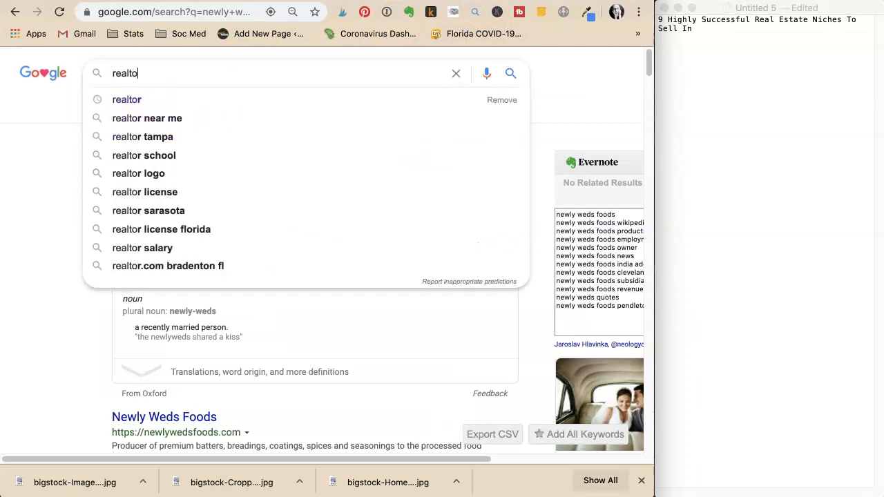
pyautogui.write('s')
pyautogui.press('Return')
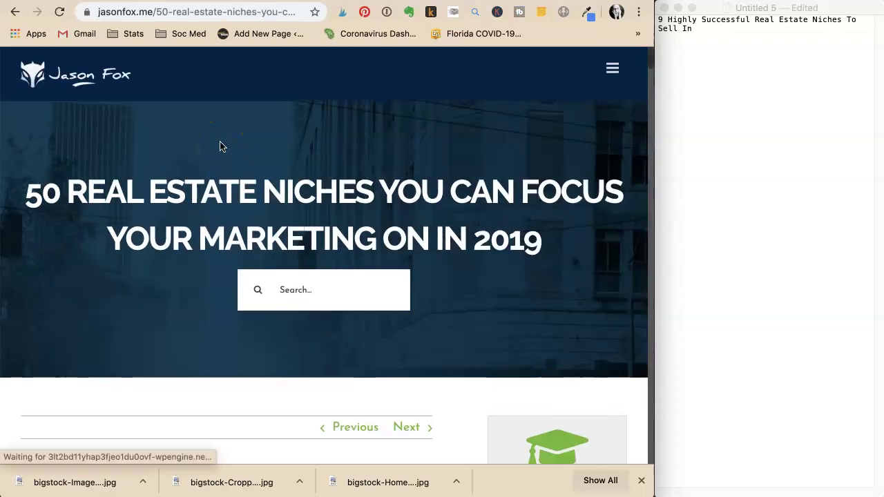
# Step: Scroll the jasonfox.me article down to its Demographic and Real Estate Experience niche lists
pyautogui.scroll(-3, 220, 147)
pyautogui.scroll(-8, 219, 147)
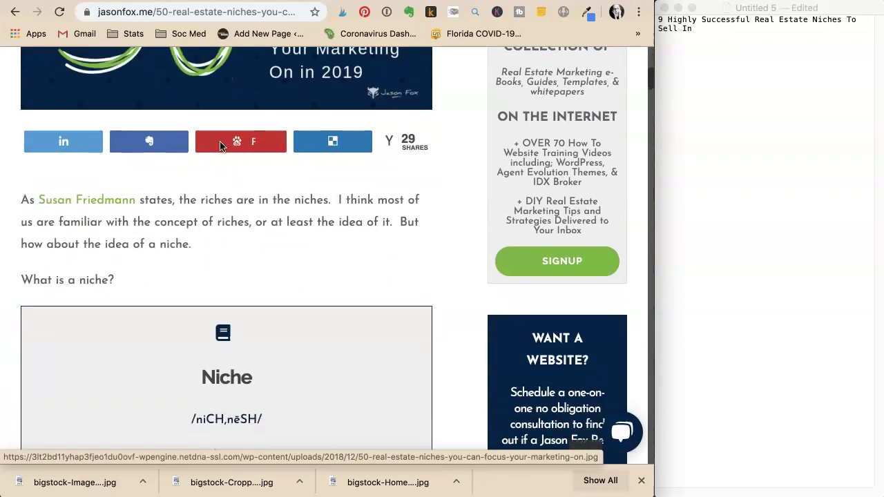
pyautogui.scroll(-6, 221, 147)
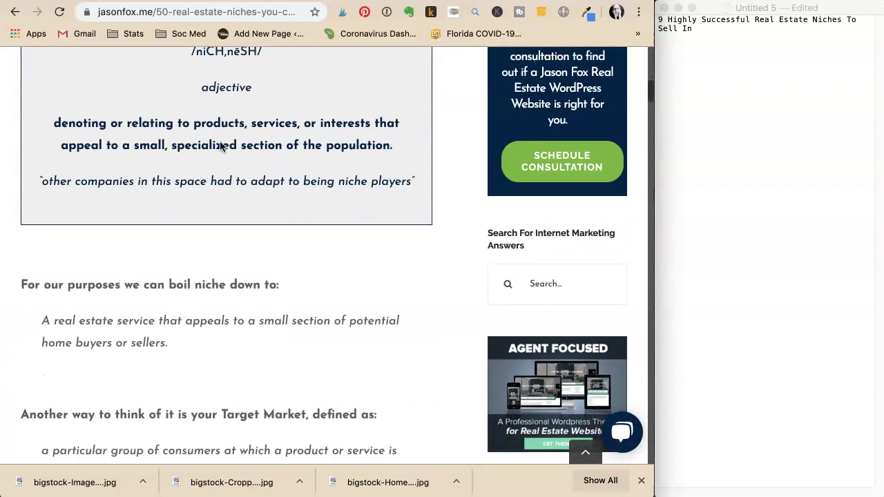
pyautogui.scroll(-6, 220, 146)
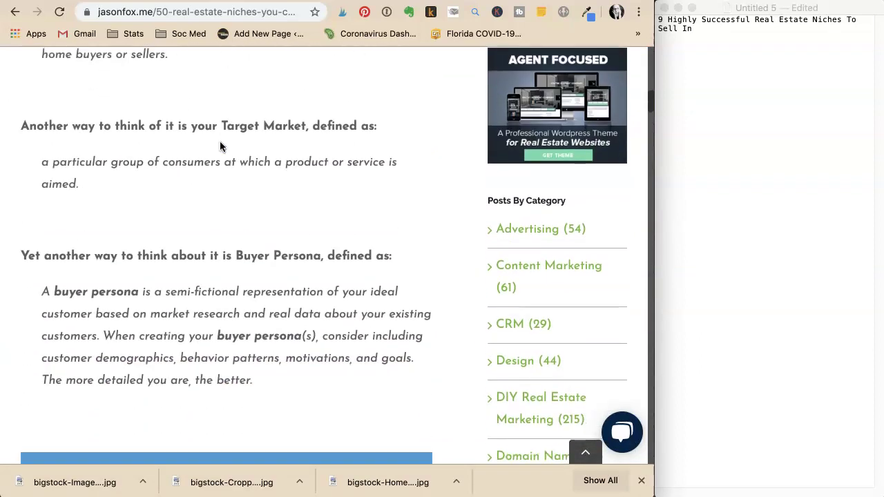
pyautogui.scroll(-8, 221, 145)
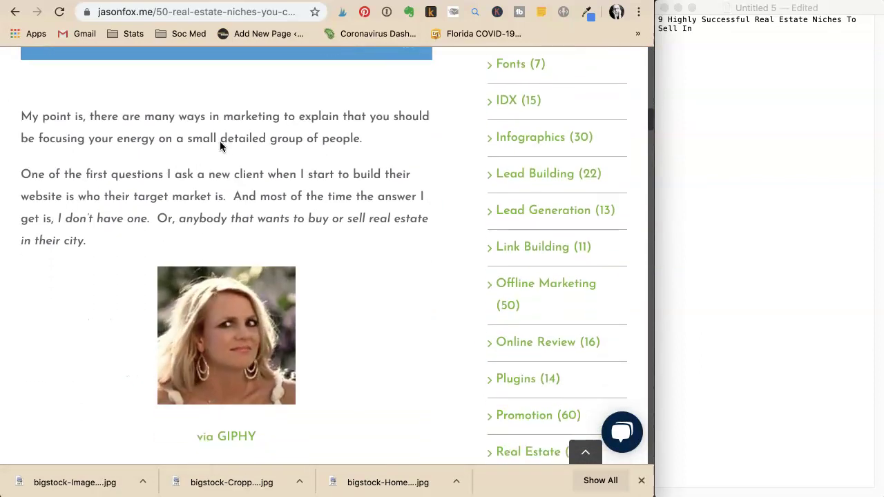
pyautogui.scroll(-10, 221, 146)
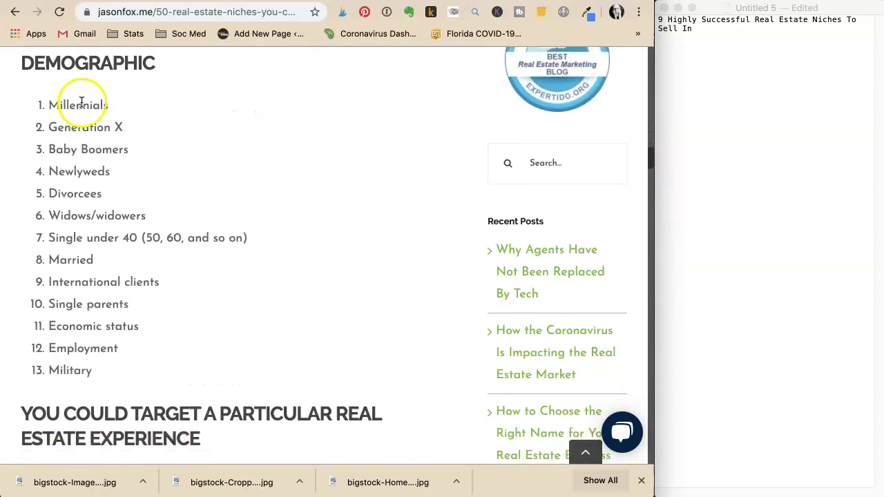
pyautogui.scroll(-1, 221, 164)
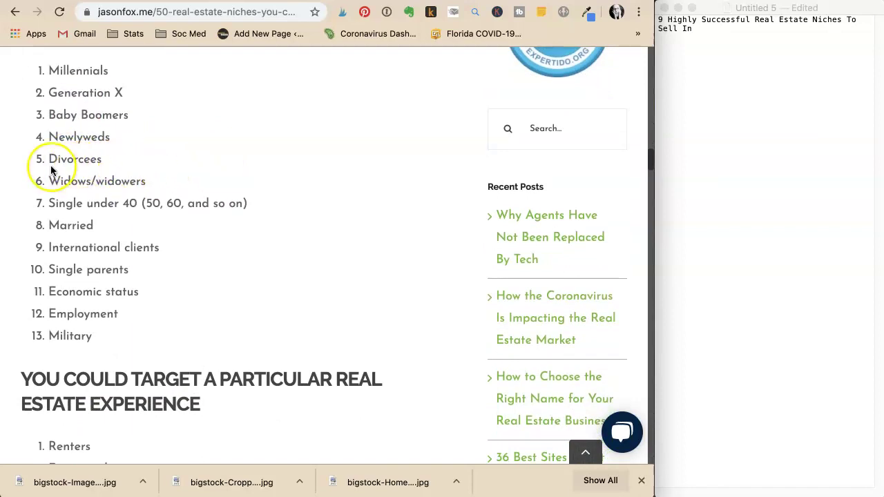
pyautogui.scroll(-3, 235, 166)
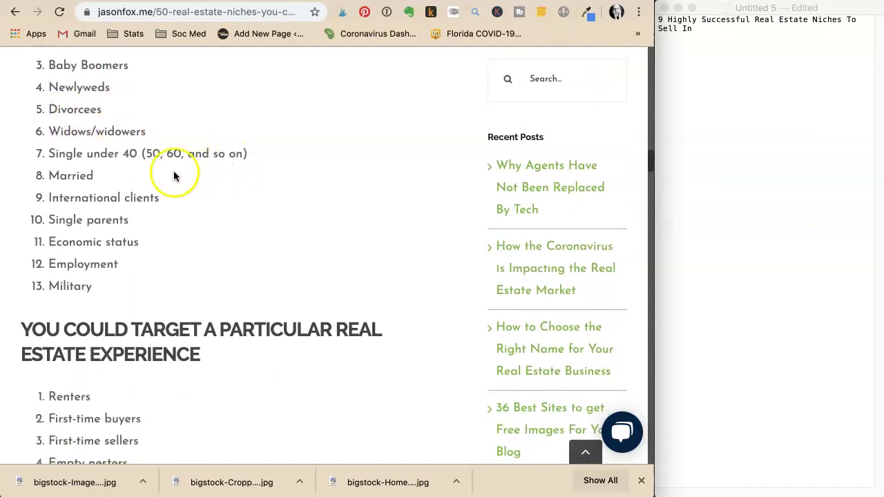
pyautogui.scroll(-3, 179, 172)
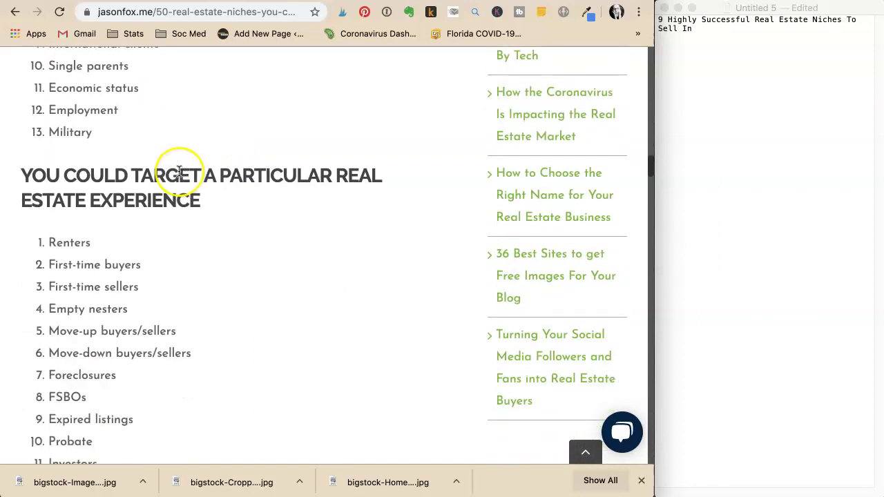
pyautogui.scroll(-1, 179, 172)
pyautogui.scroll(-3, 179, 172)
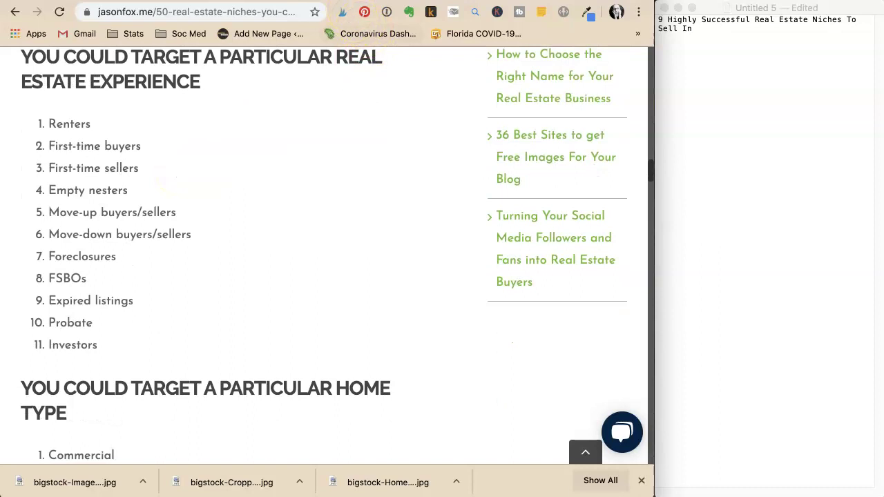
# Step: Complete item 9 so it reads 'Military Buyers and Sellers'
pyautogui.click(353, 1)
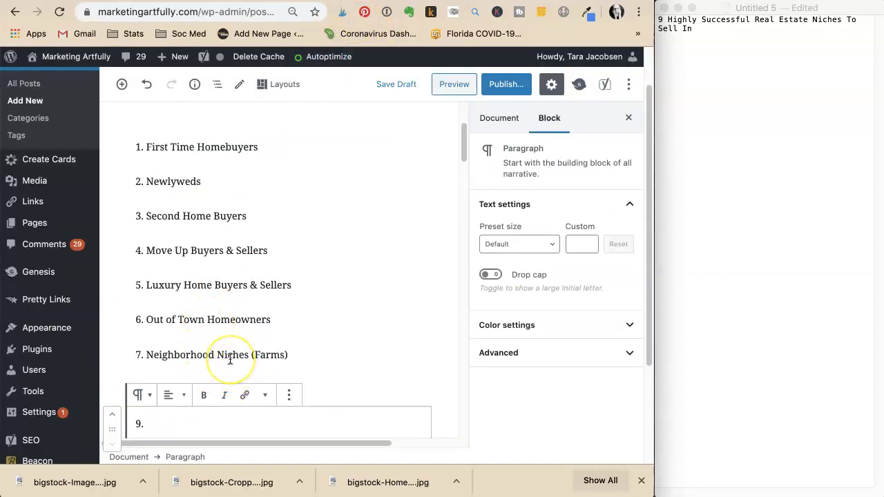
pyautogui.write('Military')
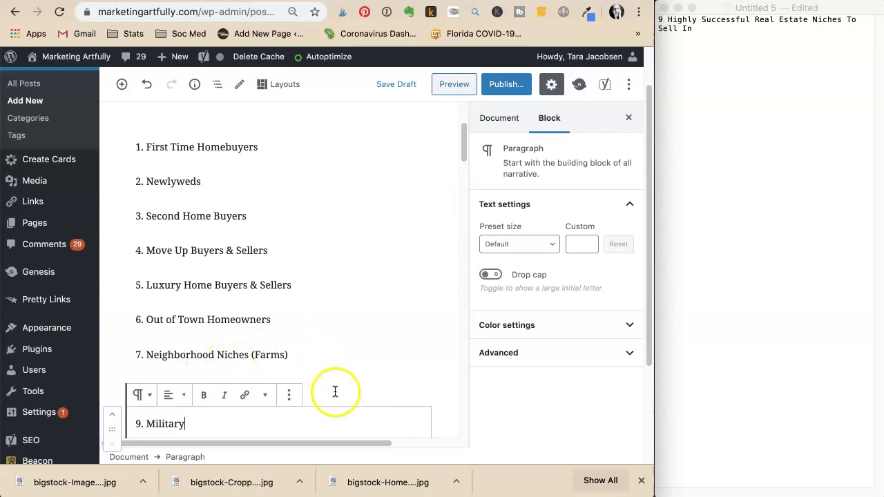
pyautogui.click(335, 392)
pyautogui.click(221, 419)
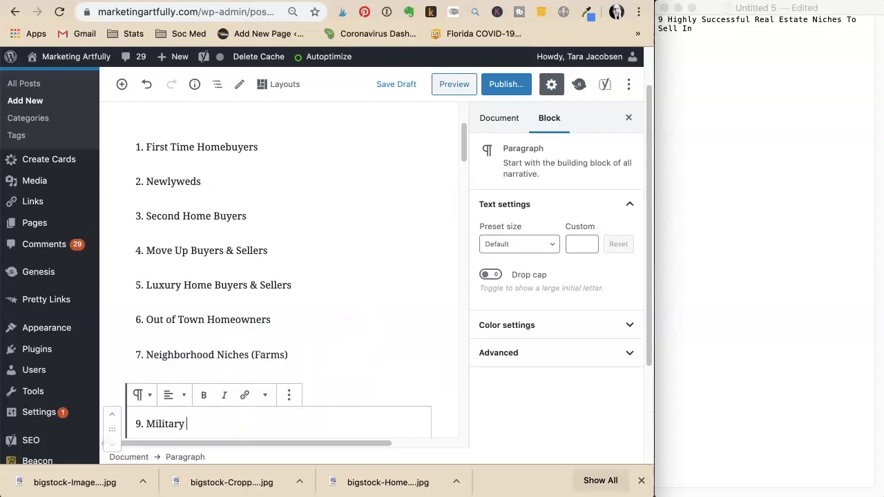
pyautogui.write('Buyers and')
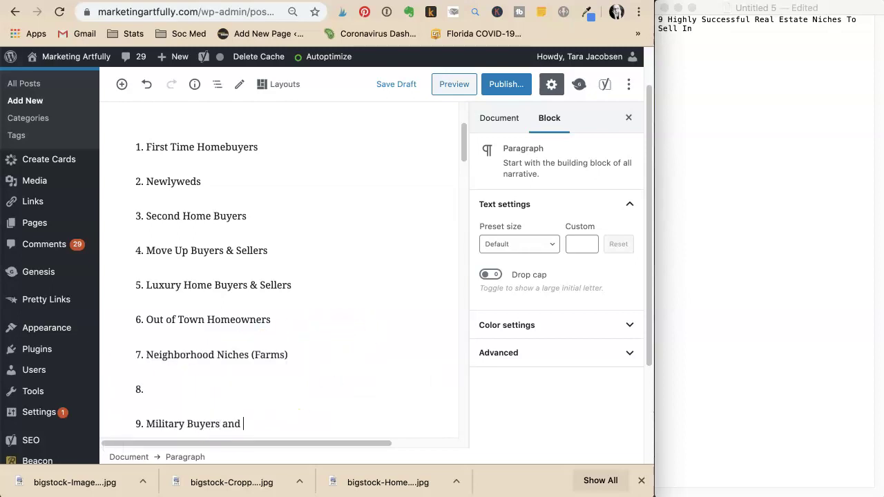
pyautogui.write(' Sellers')
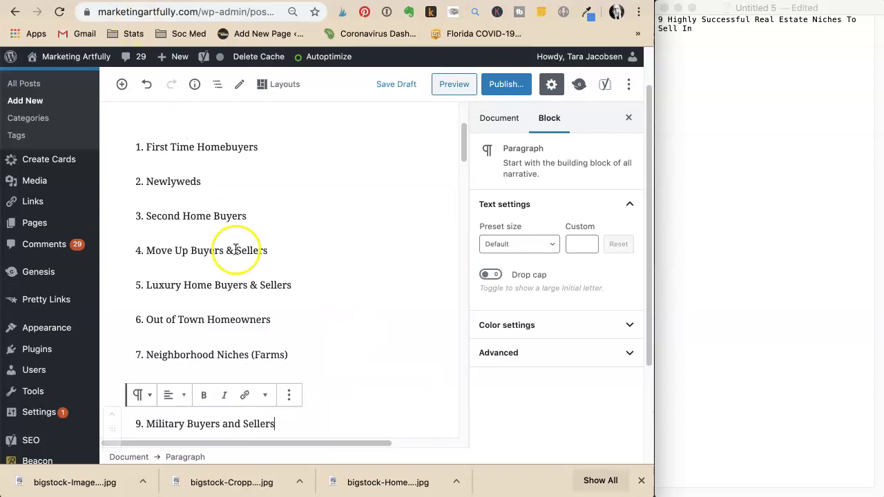
# Step: Fill the empty item 8 with 'Medical or Academic Professionals', correcting the misspelled Academic
pyautogui.click(339, 387)
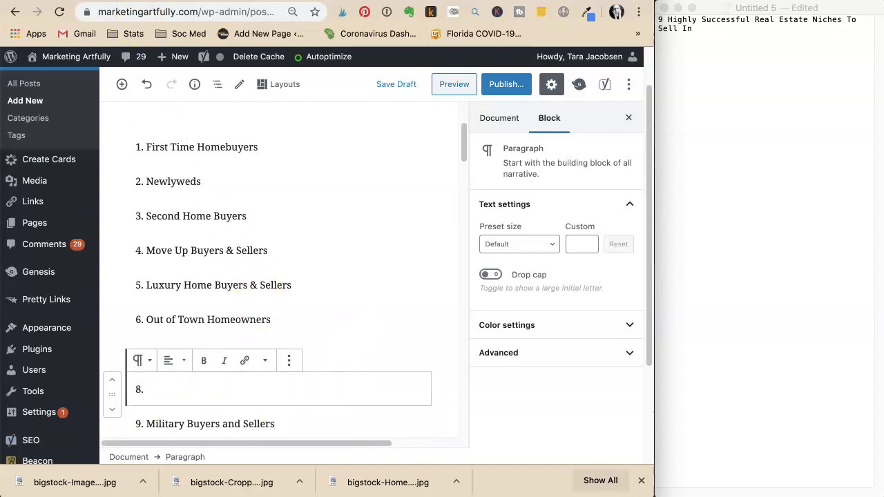
pyautogui.write('Medical Pro')
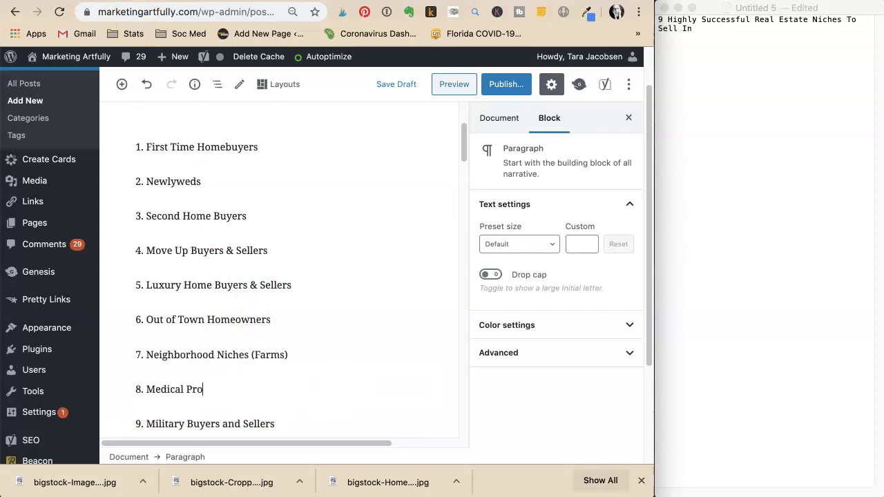
pyautogui.write('fessions')
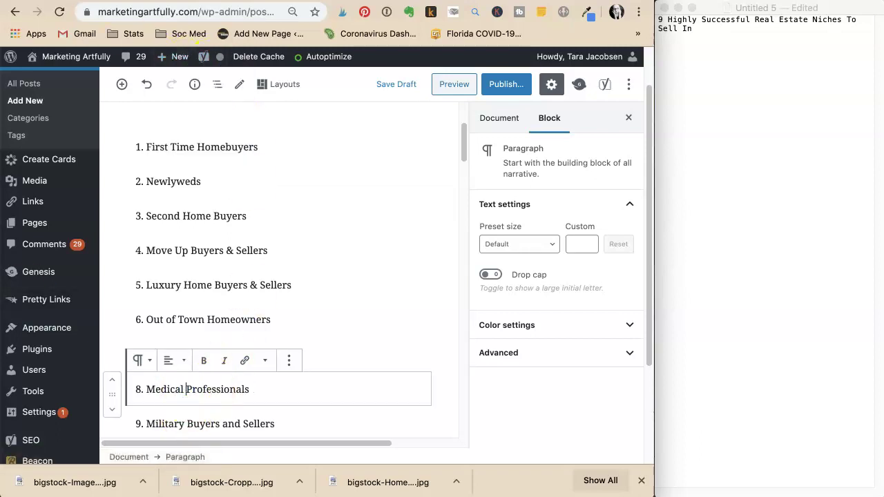
pyautogui.write('or A')
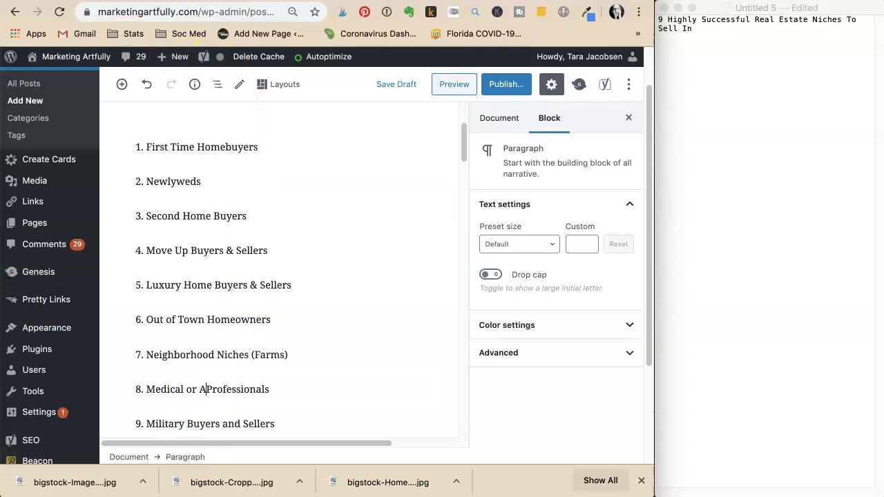
pyautogui.write('ced')
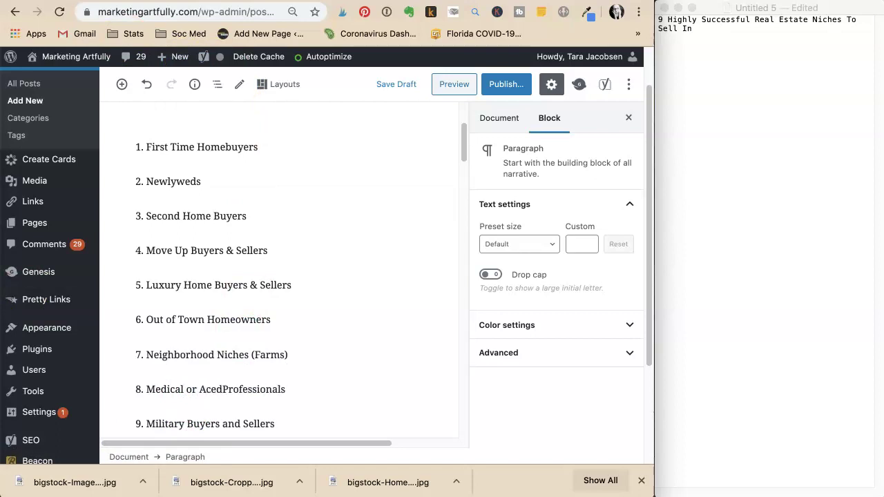
pyautogui.write('emic')
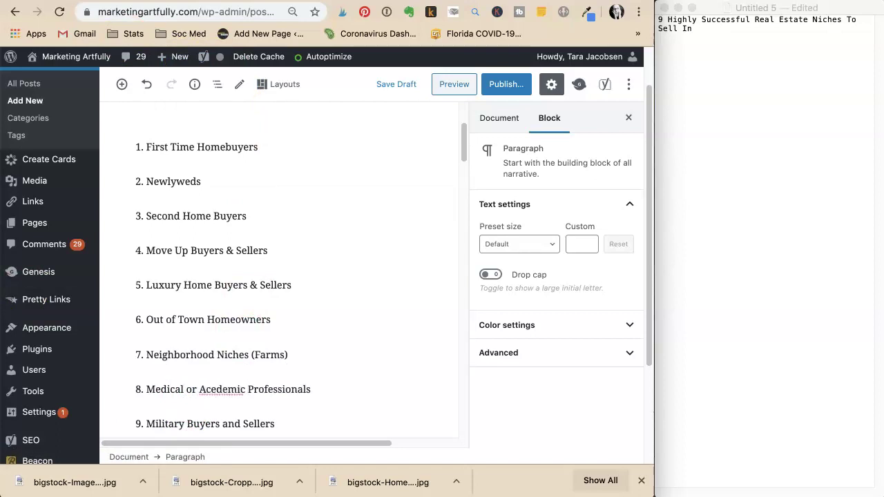
pyautogui.rightClick(209, 389)
pyautogui.click(250, 246)
pyautogui.click(334, 387)
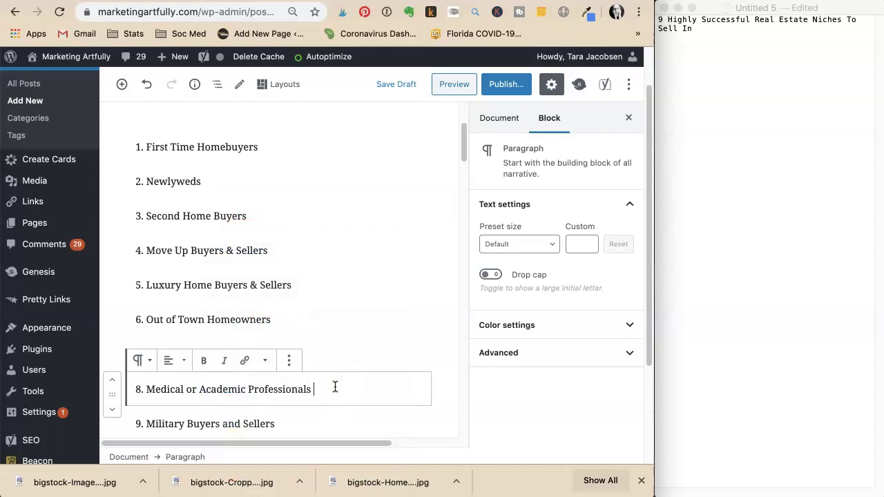
# Step: Add '10. College Housing Buyers' below item 9, followed by an empty paragraph
pyautogui.click(304, 419)
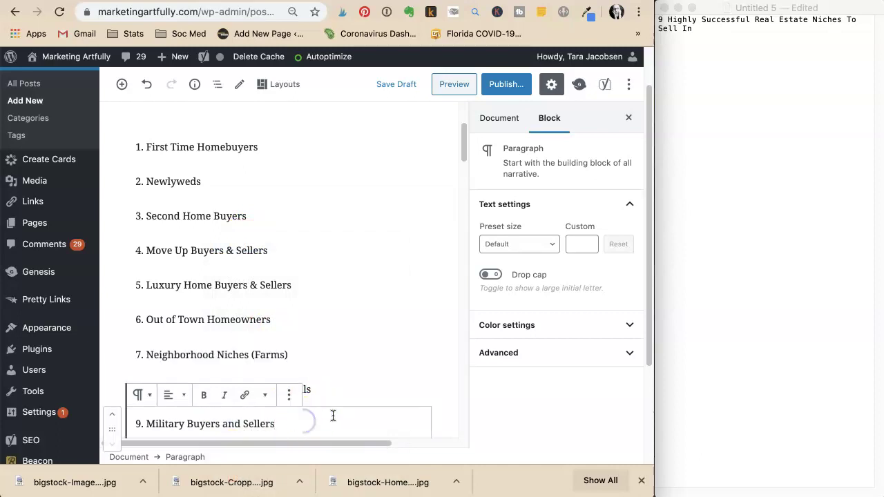
pyautogui.press('Return')
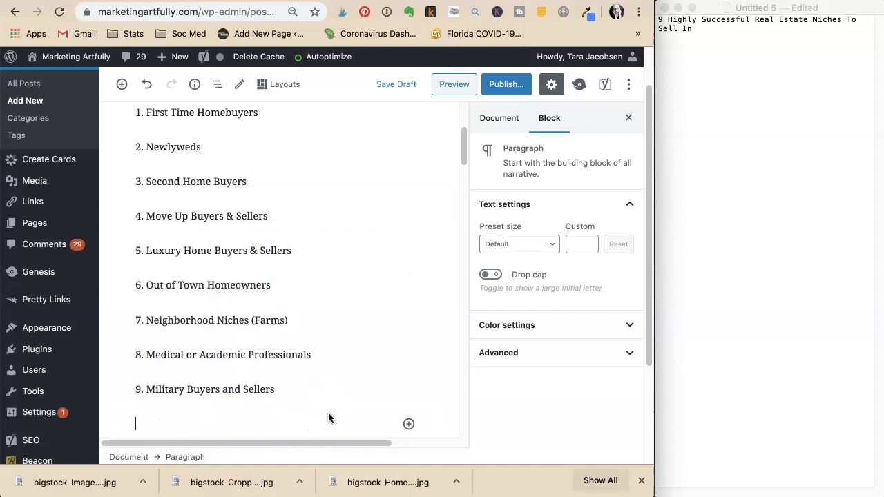
pyautogui.write('10. College Housing Buyers')
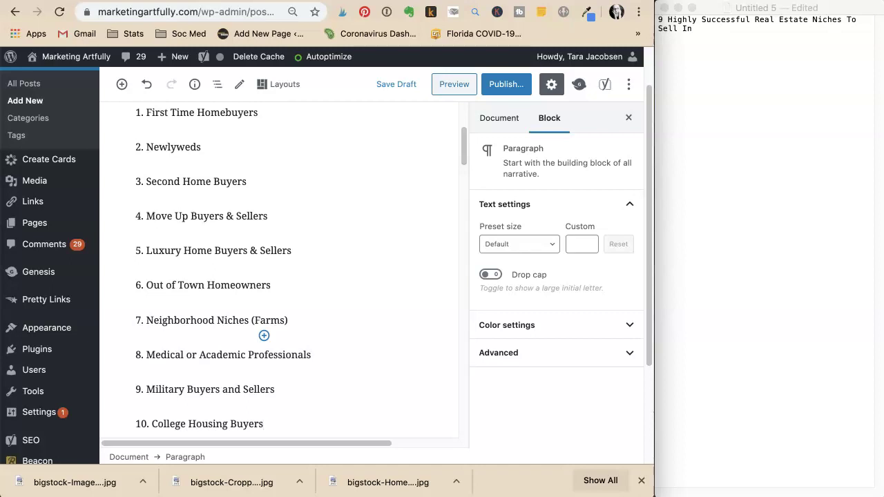
pyautogui.press('Return')
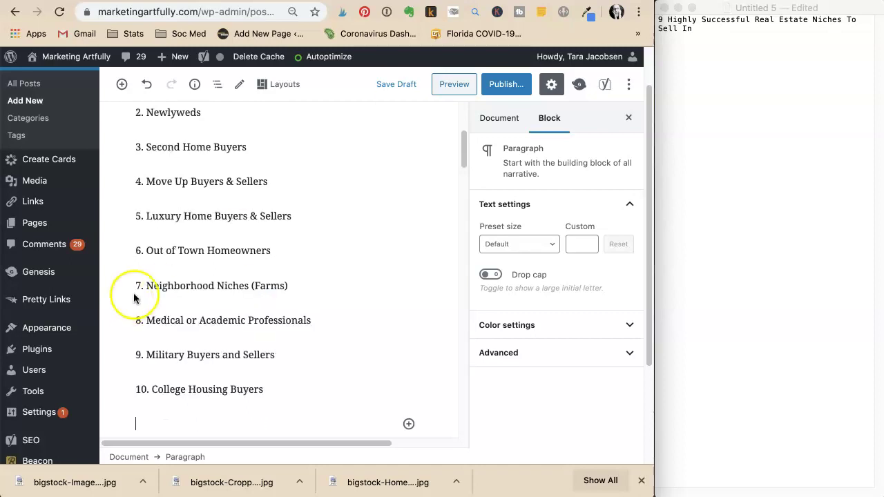
# Step: Read through the jasonfox.me niche lists and buyer persona section, then return to the WordPress draft
pyautogui.hotkey('ctrl', 'Tab')
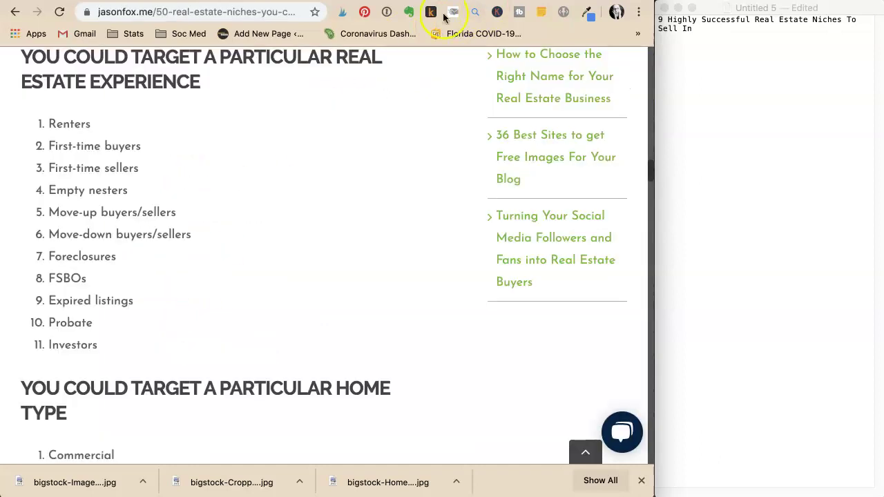
pyautogui.scroll(-1, 252, 114)
pyautogui.scroll(-7, 251, 117)
pyautogui.scroll(-5, 252, 118)
pyautogui.scroll(-1, 252, 118)
pyautogui.scroll(-1, 252, 118)
pyautogui.scroll(-3, 251, 113)
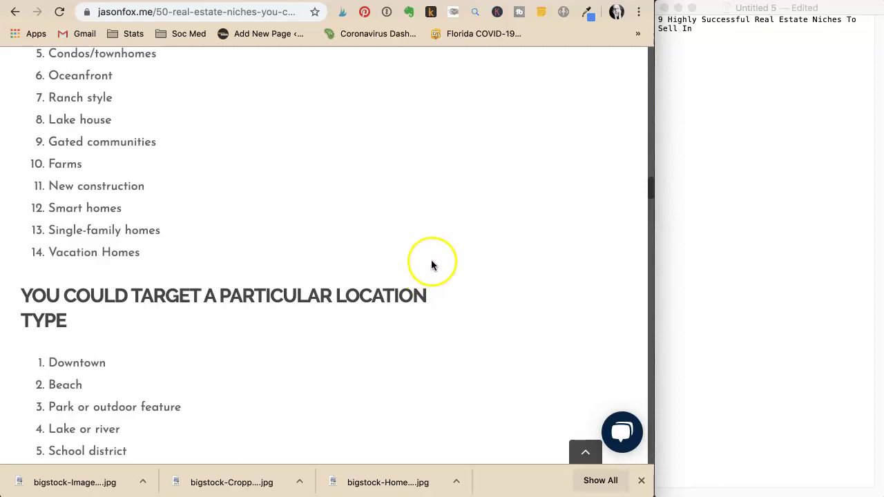
pyautogui.scroll(-5, 431, 261)
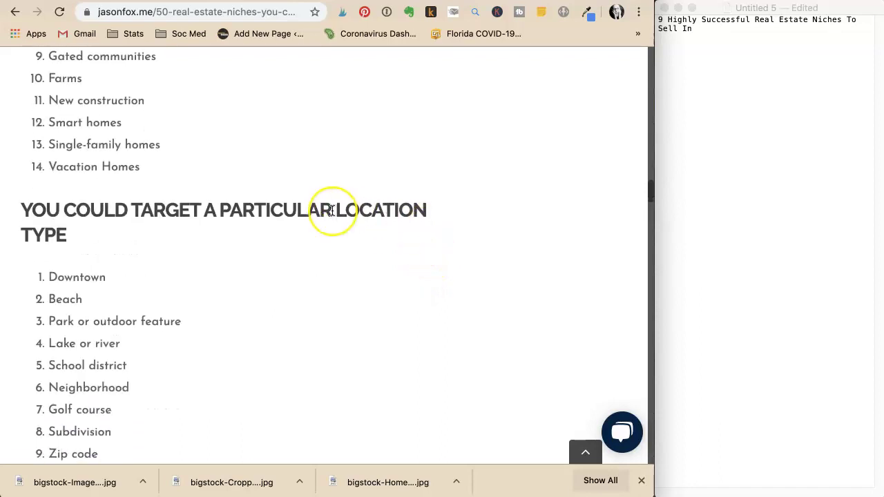
pyautogui.scroll(-10, 332, 210)
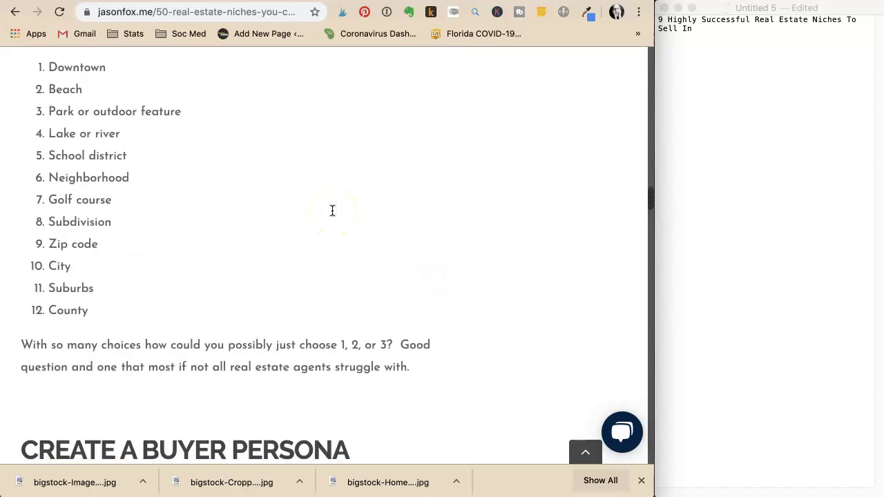
pyautogui.scroll(-3, 333, 210)
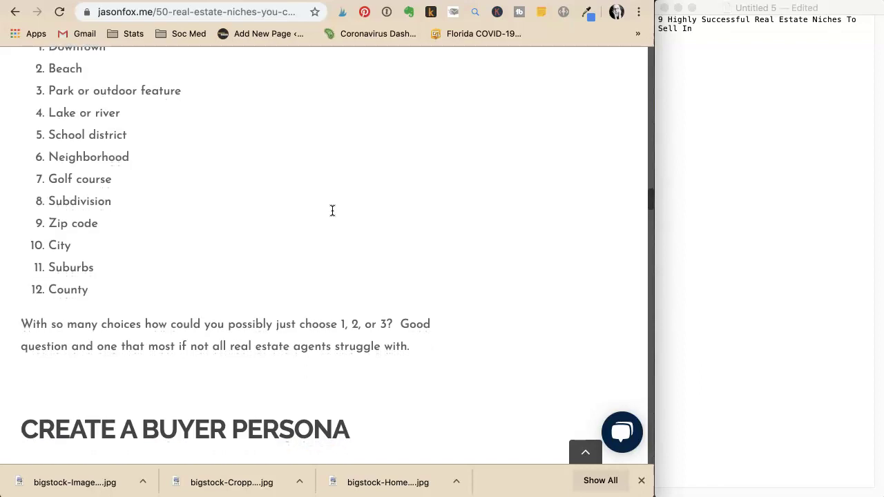
pyautogui.scroll(-15, 333, 210)
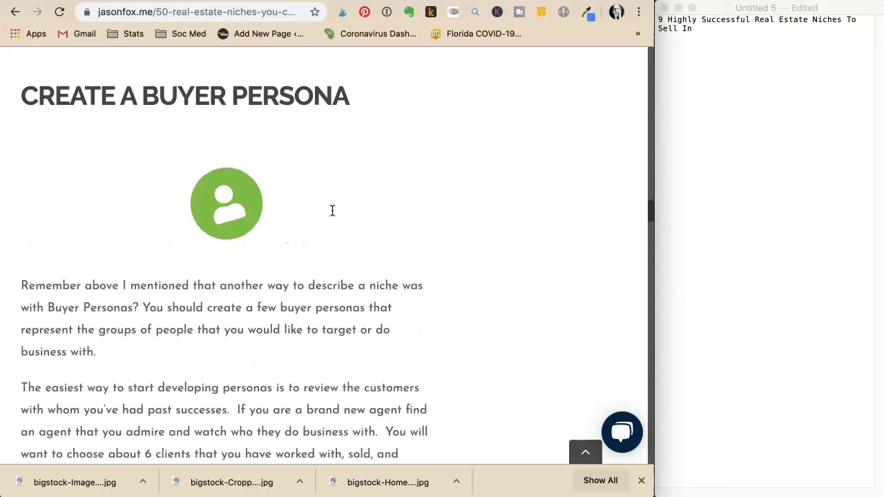
pyautogui.scroll(-15, 332, 210)
pyautogui.click(605, 140)
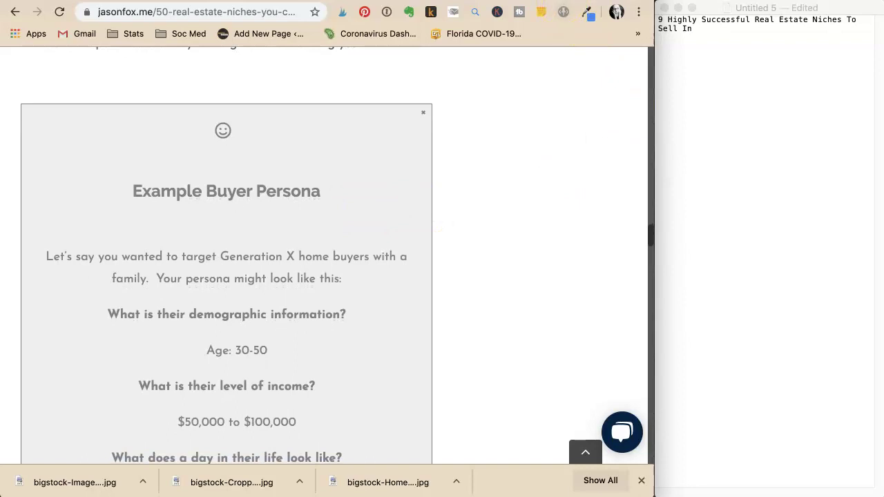
pyautogui.hotkey('ctrl', 'Tab')
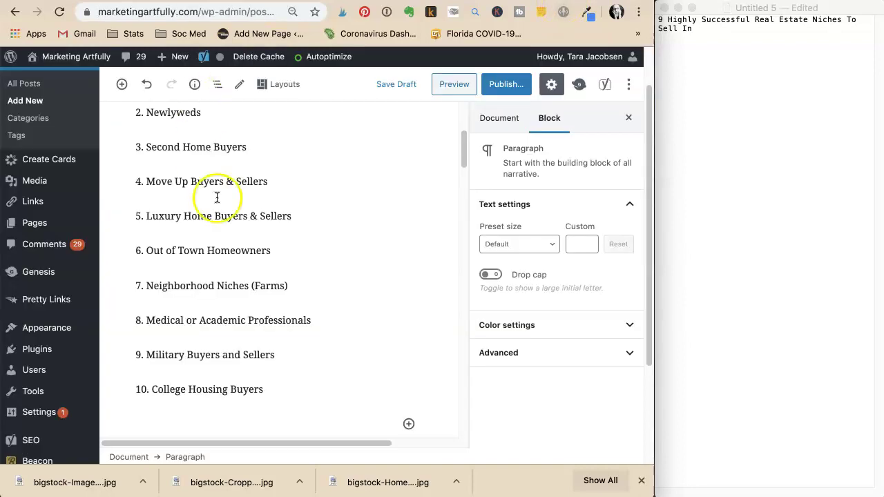
# Step: Replace the title's 9 with 10, giving '10 Highly Successful Real Estate Niches To Sell In', and save the draft
pyautogui.scroll(5, 307, 223)
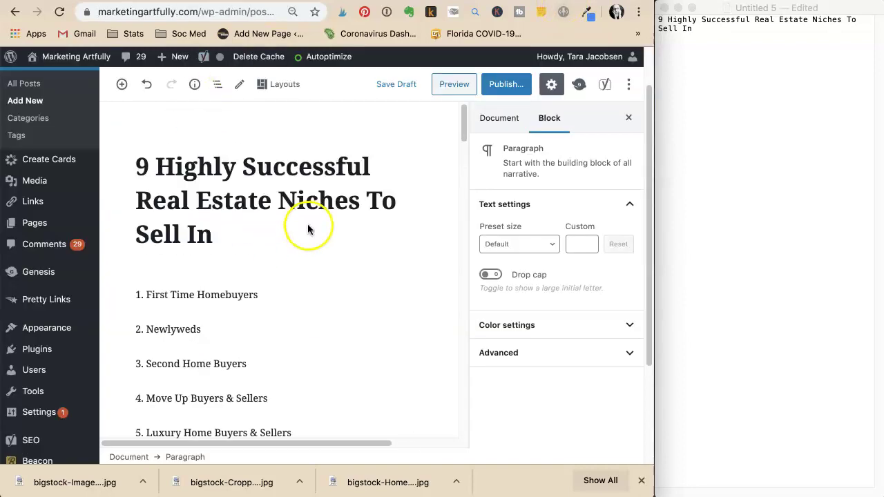
pyautogui.click(143, 165)
pyautogui.doubleClick(141, 166)
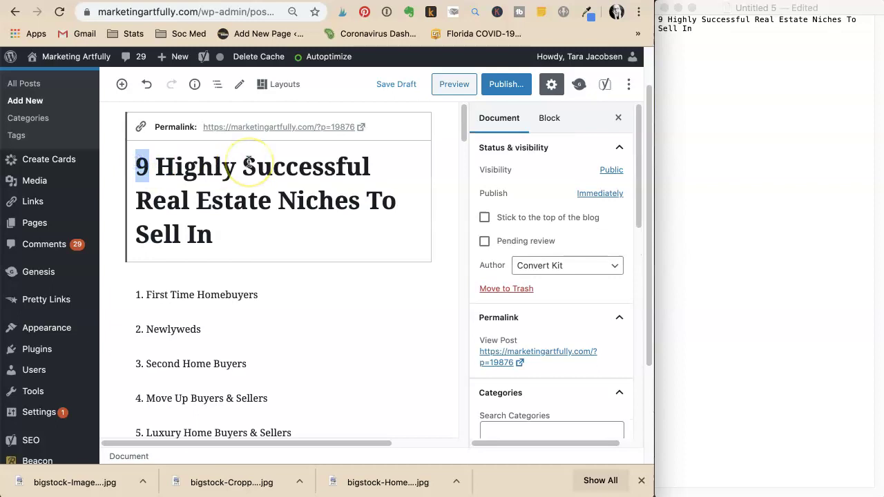
pyautogui.write('10')
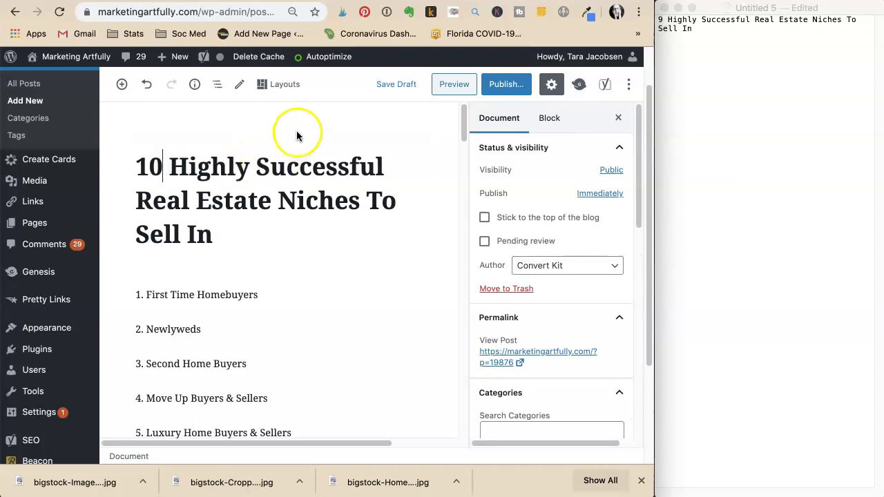
pyautogui.click(375, 82)
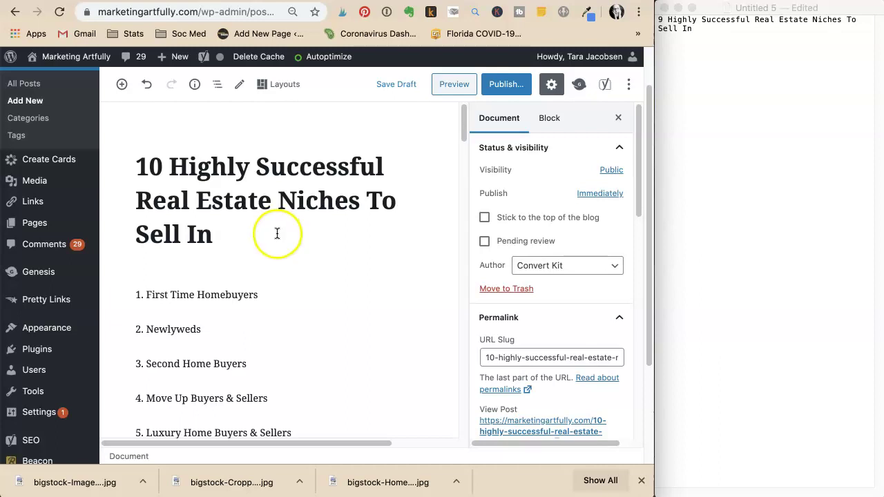
pyautogui.scroll(-4, 276, 233)
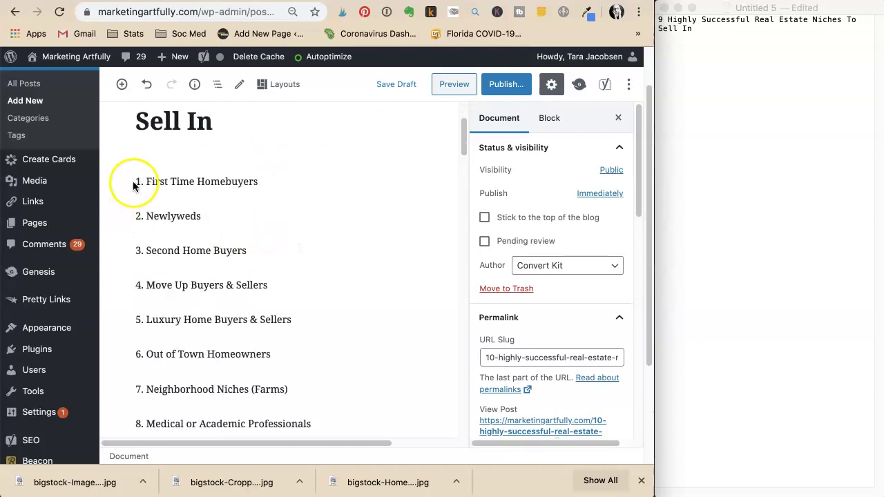
# Step: Move First Time Homebuyers down the list to sit below Medical or Academic Professionals
pyautogui.click(156, 185)
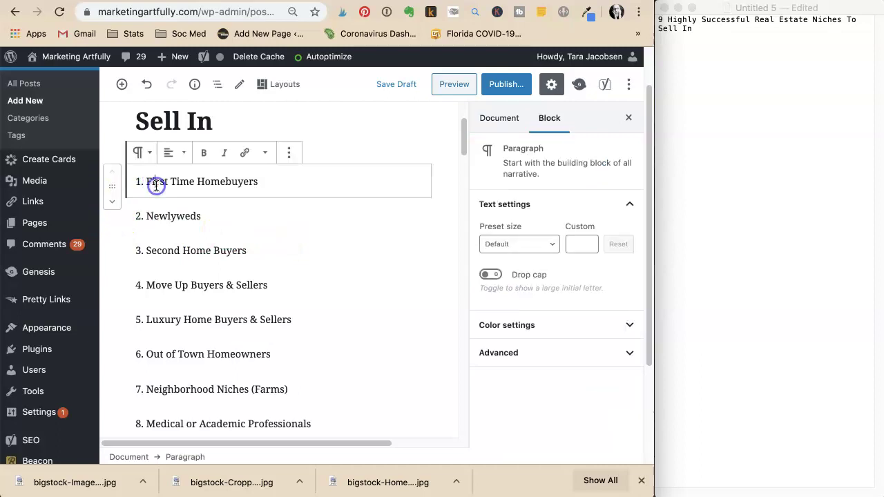
pyautogui.click(113, 202)
pyautogui.click(113, 202)
pyautogui.click(112, 203)
pyautogui.click(112, 203)
pyautogui.click(112, 203)
pyautogui.click(113, 203)
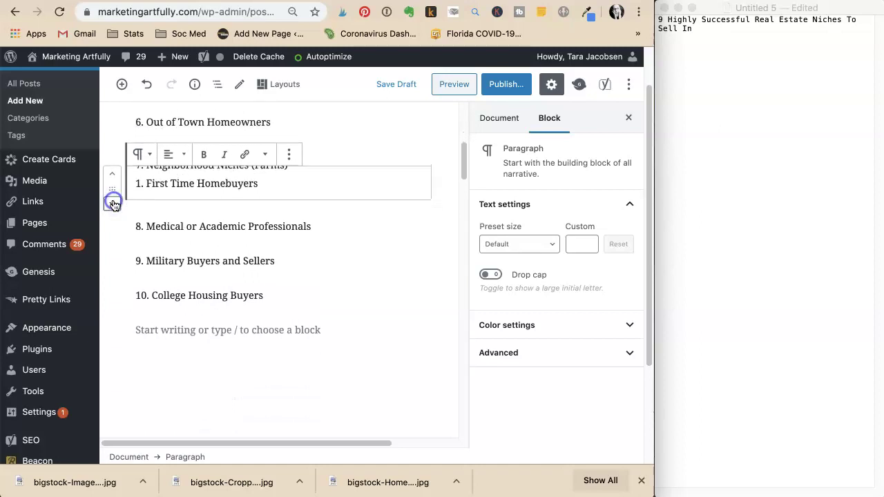
pyautogui.click(112, 202)
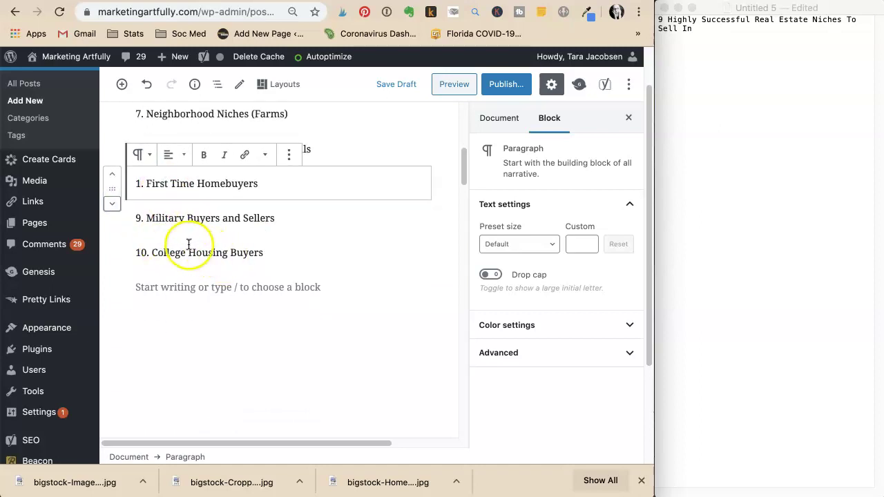
# Step: Move Luxury Home Buyers & Sellers up to the top of the niche list
pyautogui.scroll(3, 186, 243)
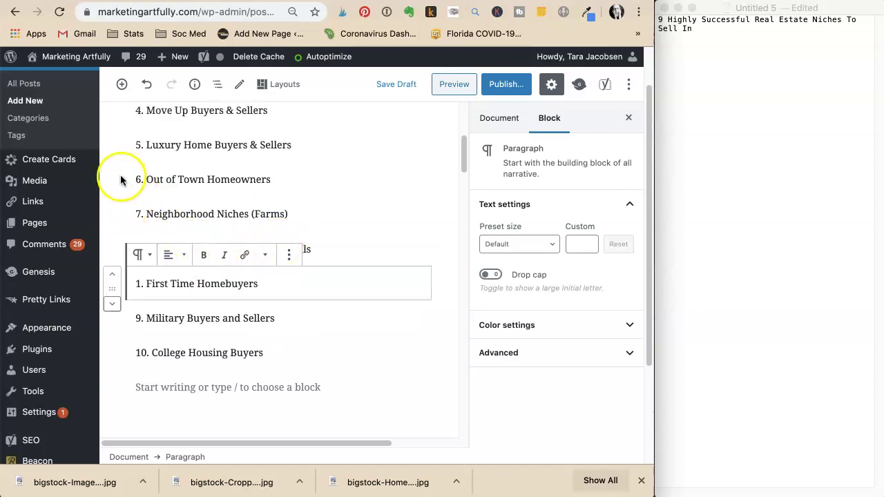
pyautogui.scroll(1, 120, 175)
pyautogui.scroll(3, 120, 174)
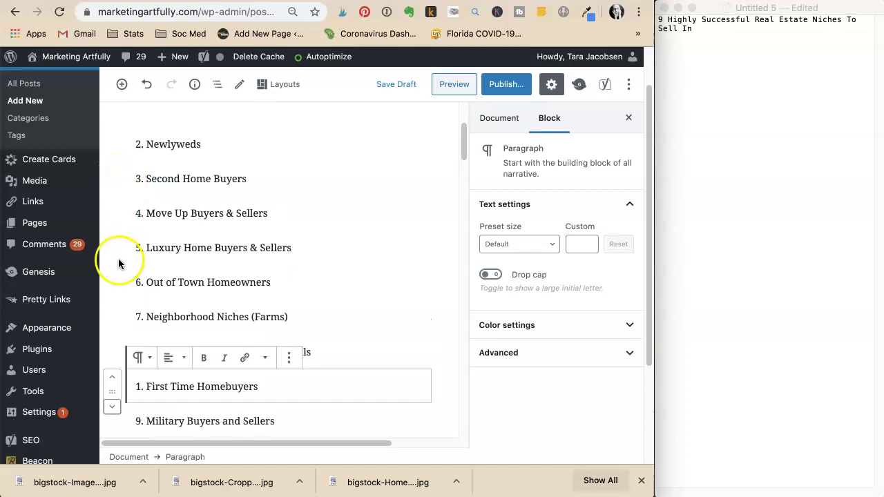
pyautogui.click(137, 241)
pyautogui.click(113, 240)
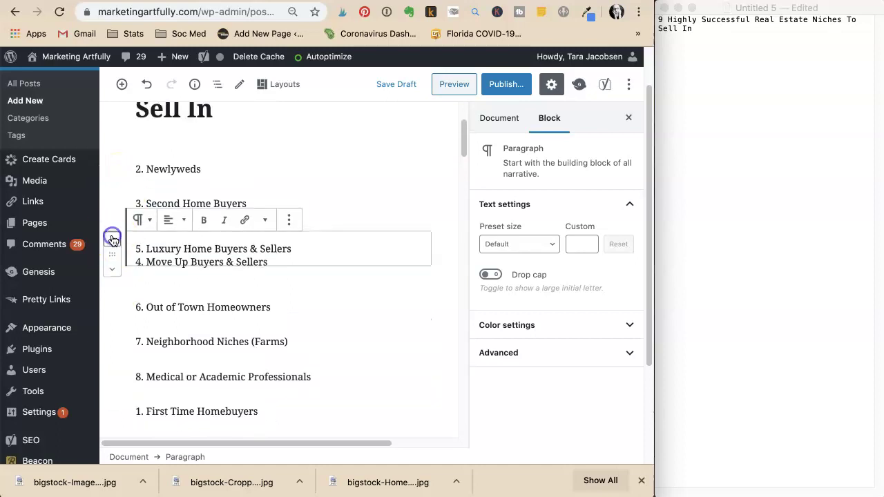
pyautogui.click(113, 240)
pyautogui.click(113, 240)
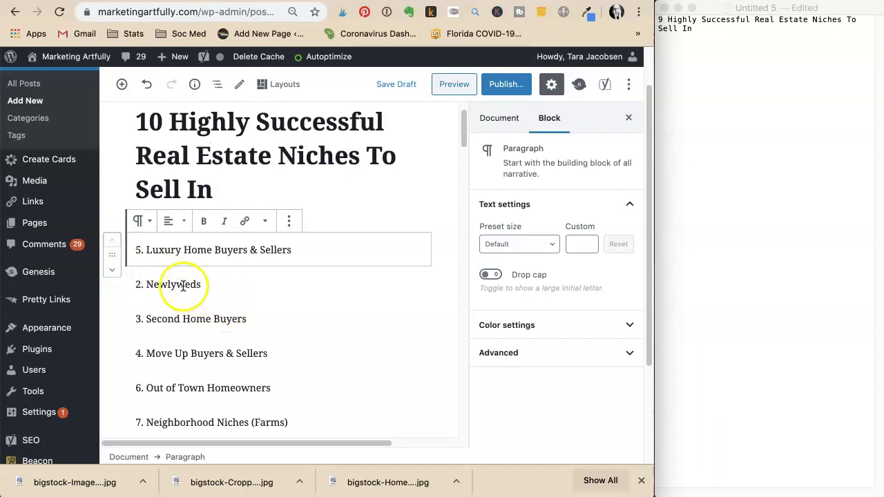
# Step: Move Newlyweds down four places toward First Time Homebuyers
pyautogui.click(181, 284)
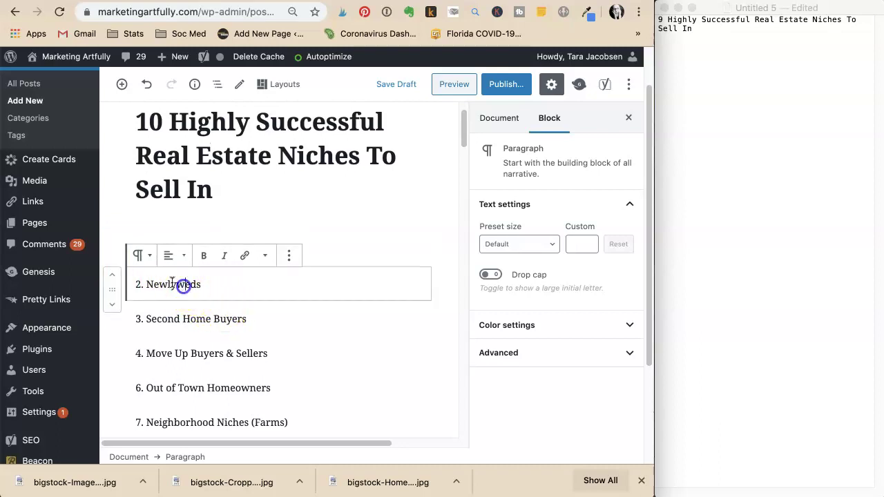
pyautogui.click(112, 304)
pyautogui.click(110, 304)
pyautogui.click(111, 305)
pyautogui.click(111, 307)
pyautogui.click(112, 307)
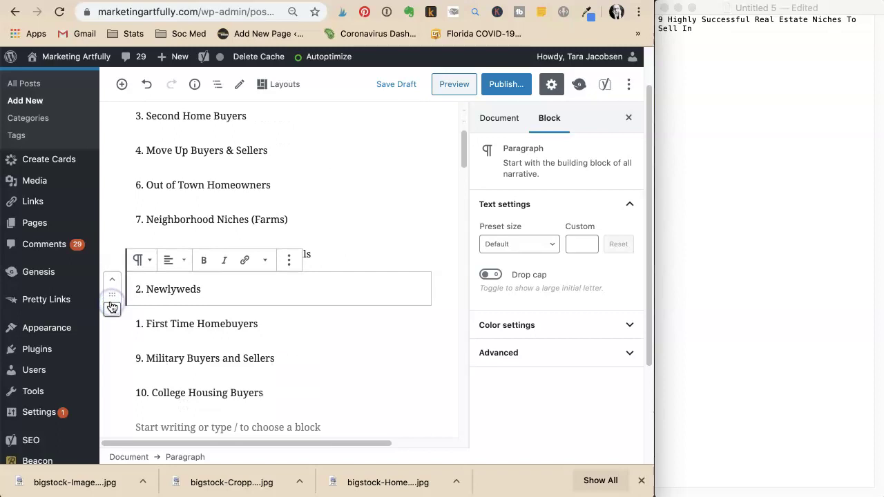
pyautogui.click(111, 305)
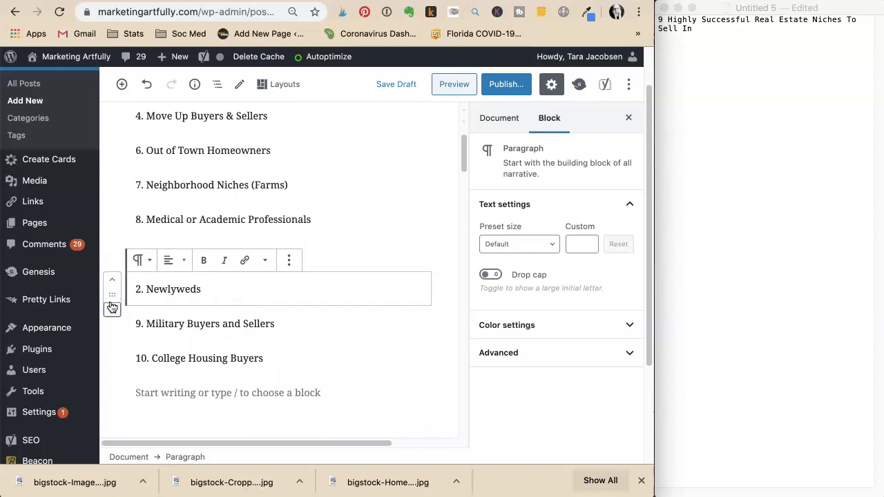
# Step: Type an 's' after First Time Homebuyers and delete the duplicate Newlyweds block
pyautogui.doubleClick(177, 290)
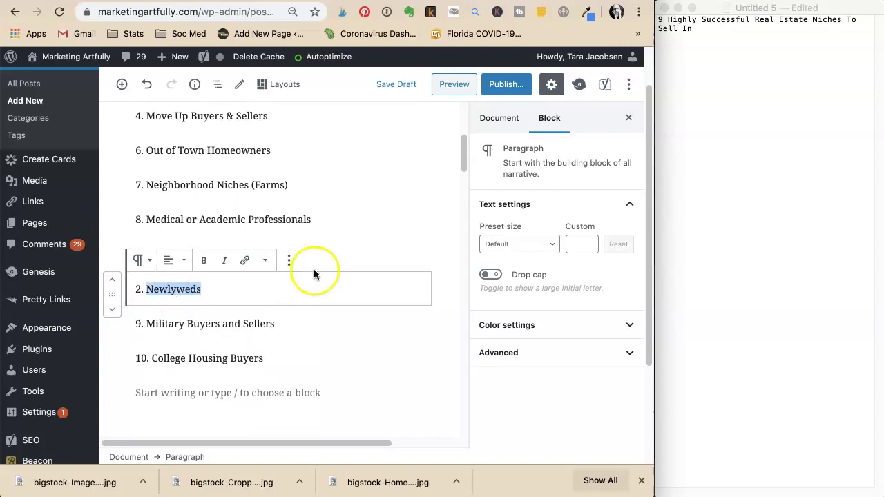
pyautogui.click(336, 258)
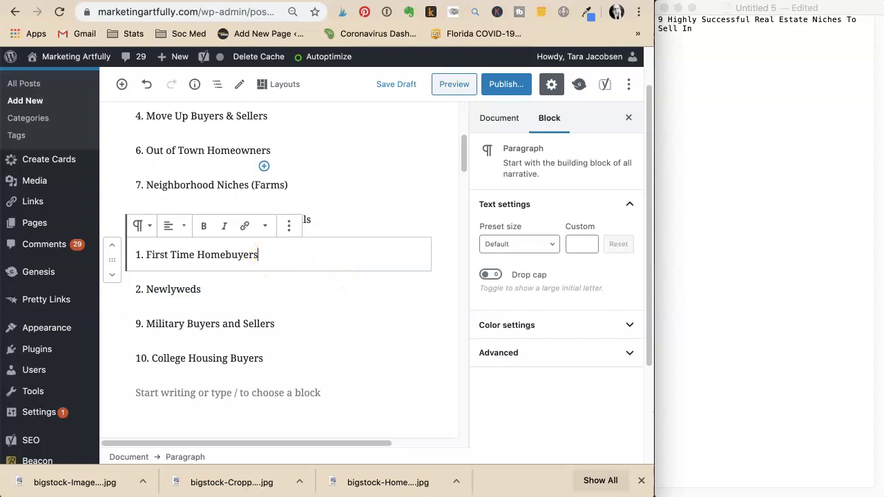
pyautogui.write('s')
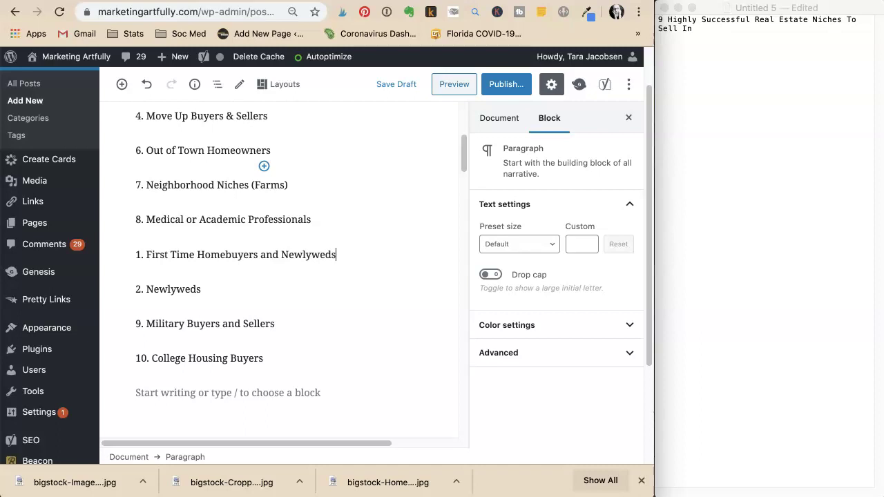
pyautogui.tripleClick(231, 291)
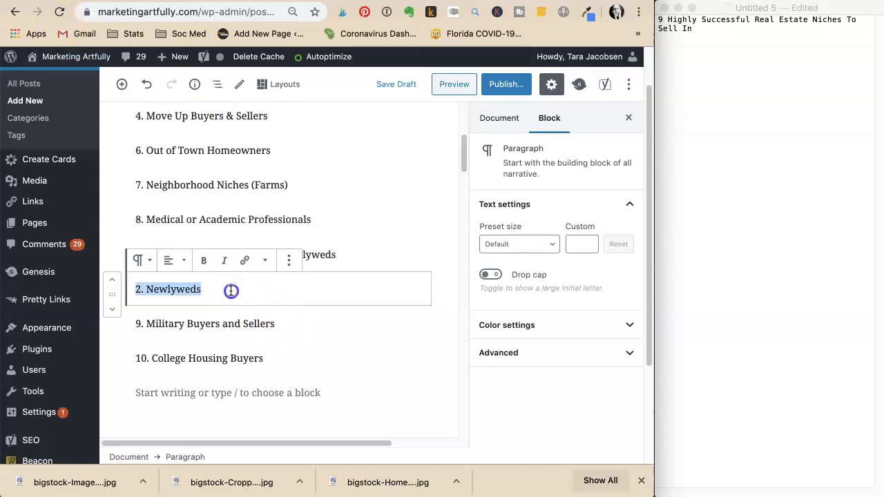
pyautogui.click(289, 261)
pyautogui.click(339, 229)
# Step: Change the title's 10 back to 9 and save the draft
pyautogui.scroll(10, 327, 292)
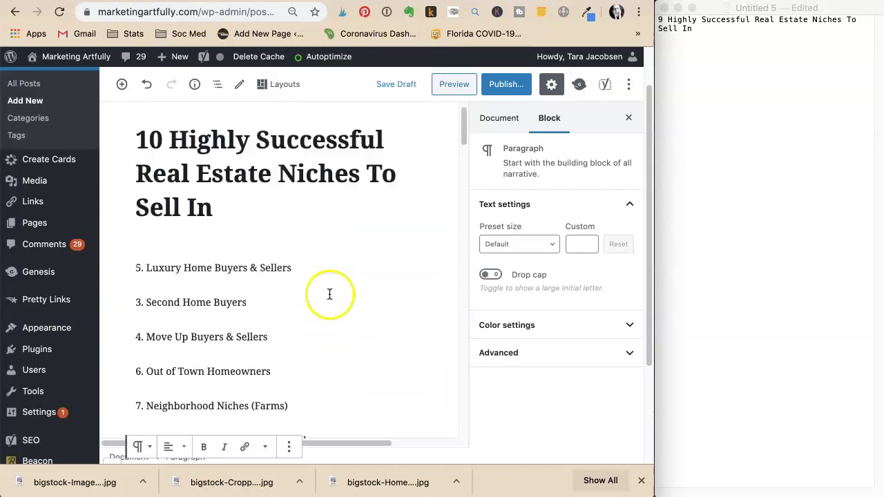
pyautogui.moveTo(162, 166); pyautogui.dragTo(131, 166)
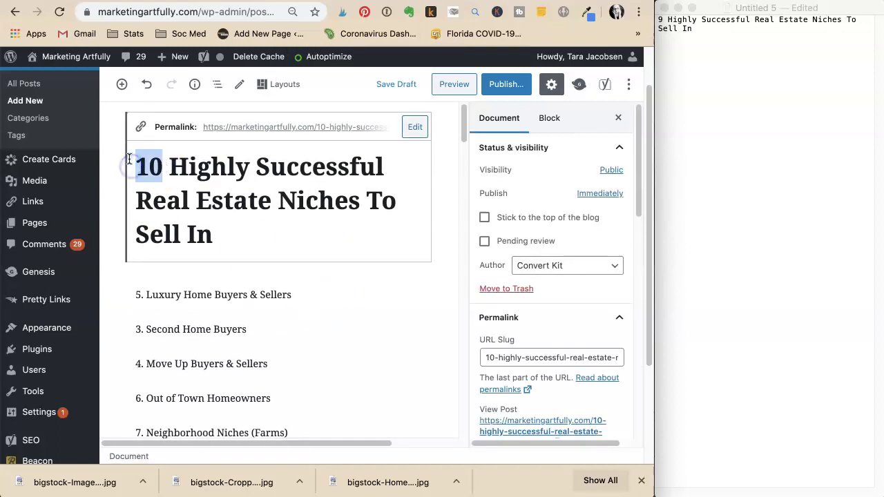
pyautogui.press('BackSpace')
pyautogui.write('9')
pyautogui.click(288, 120)
pyautogui.click(395, 84)
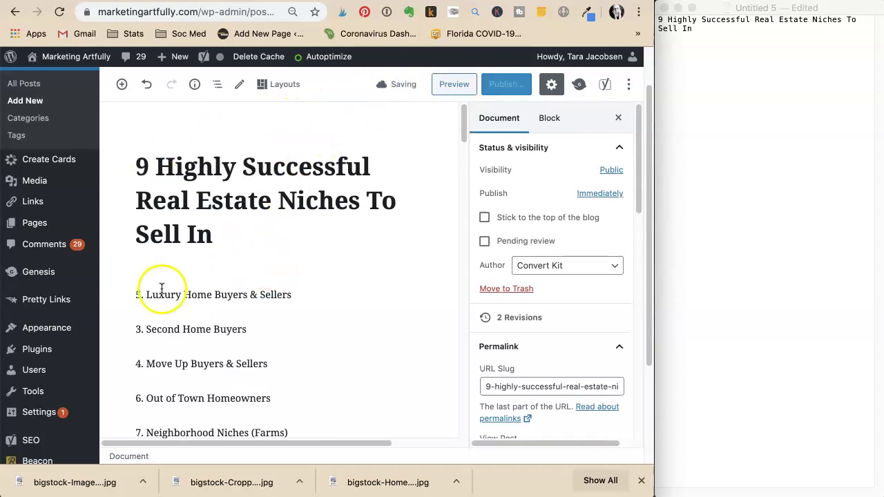
# Step: Move Move Up Buyers & Sellers above Second Home Buyers into second place
pyautogui.scroll(-3, 230, 295)
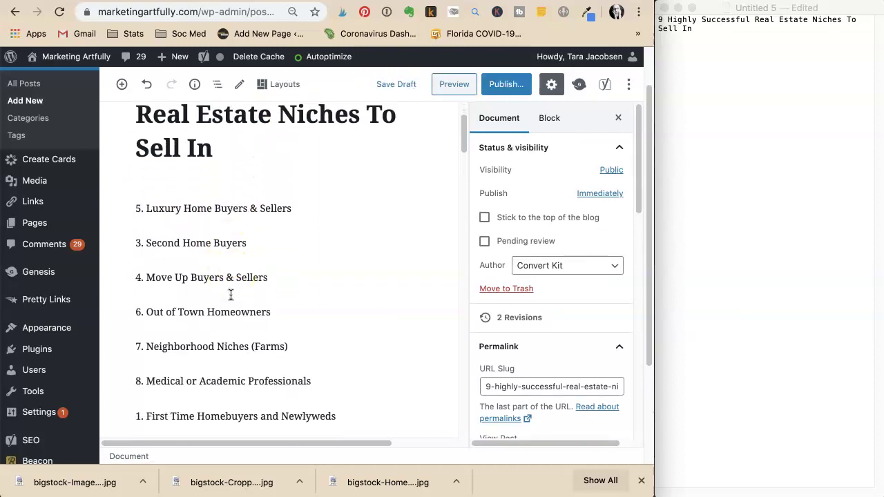
pyautogui.scroll(-1, 231, 295)
pyautogui.click(150, 261)
pyautogui.click(141, 257)
pyautogui.click(113, 250)
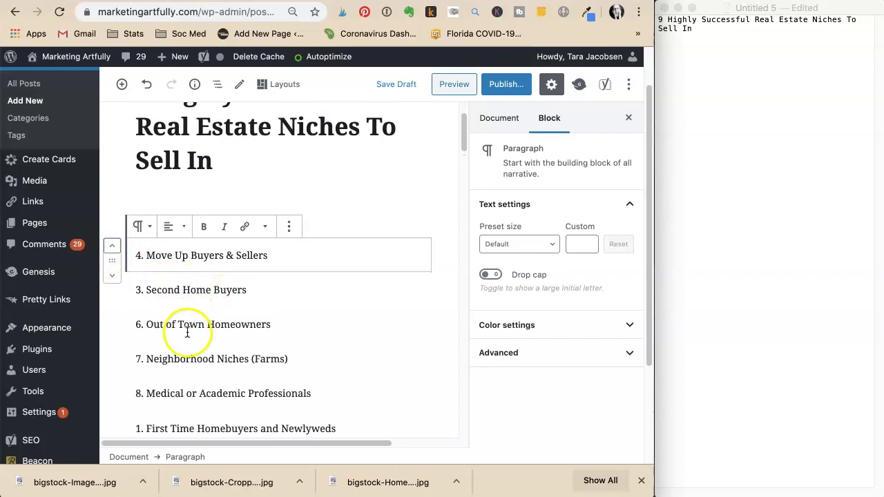
# Step: Renumber Luxury Home Buyers & Sellers as 1 and Move Up Buyers & Sellers as 2
pyautogui.scroll(-1, 188, 327)
pyautogui.scroll(-3, 188, 328)
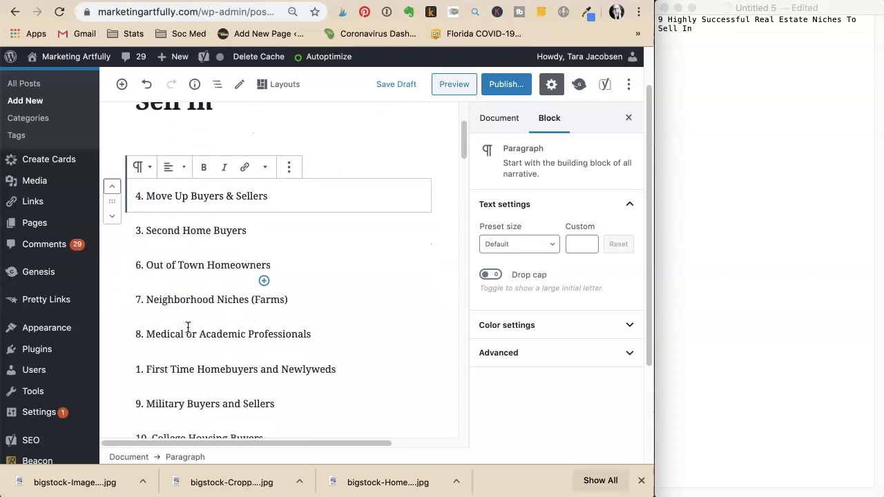
pyautogui.scroll(-3, 188, 327)
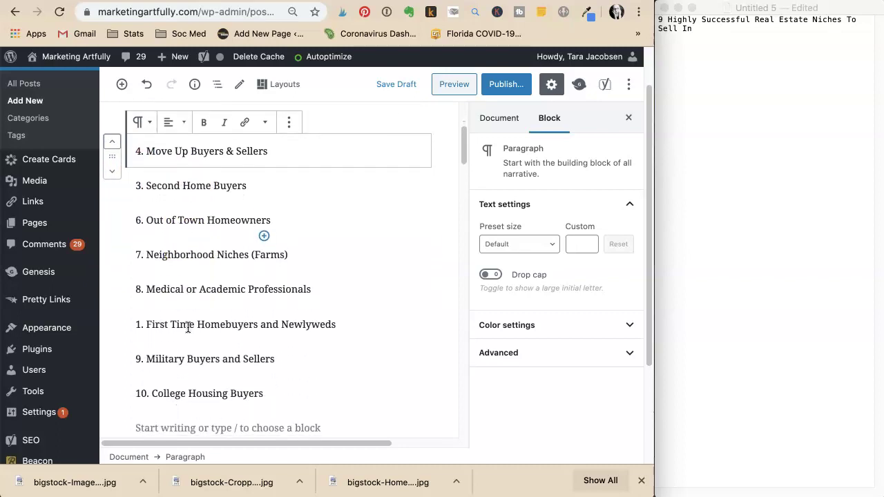
pyautogui.scroll(5, 187, 327)
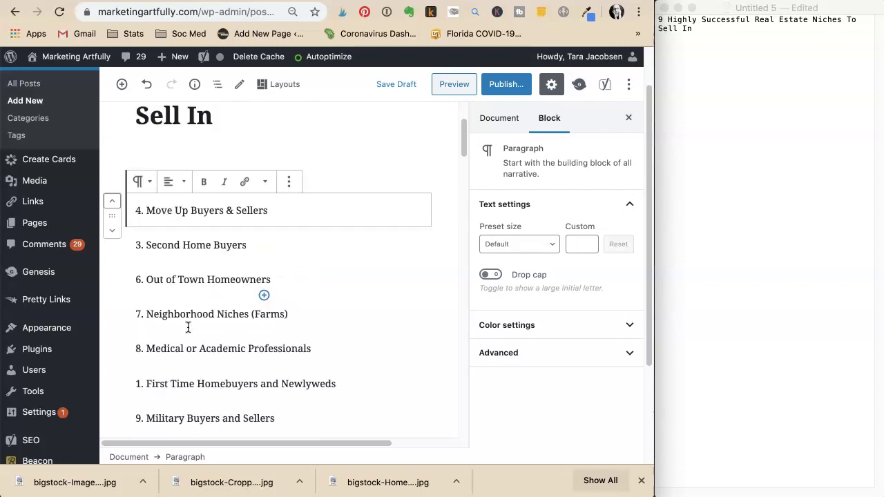
pyautogui.click(449, 223)
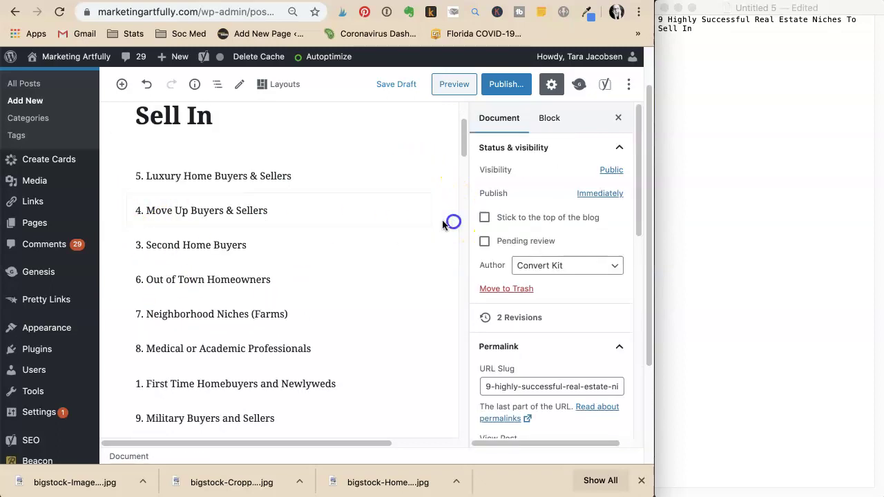
pyautogui.click(136, 177)
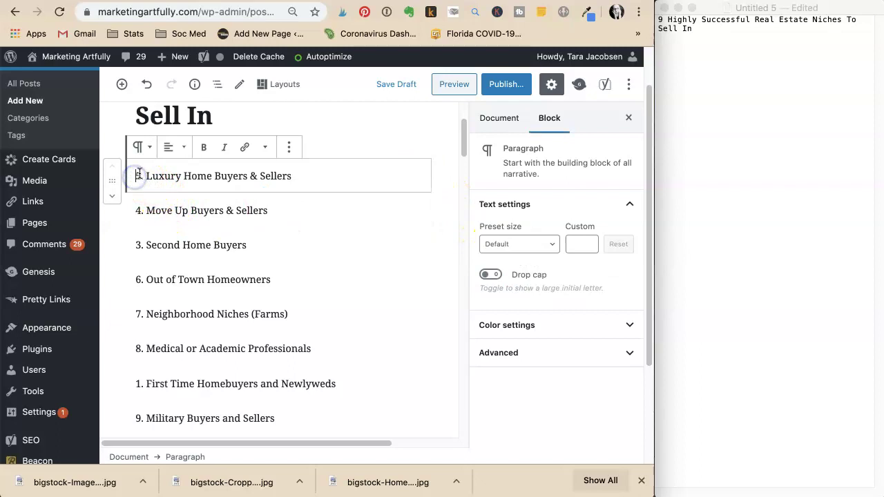
pyautogui.press('BackSpace')
pyautogui.write('1')
pyautogui.click(134, 209)
pyautogui.press('BackSpace')
pyautogui.write('2')
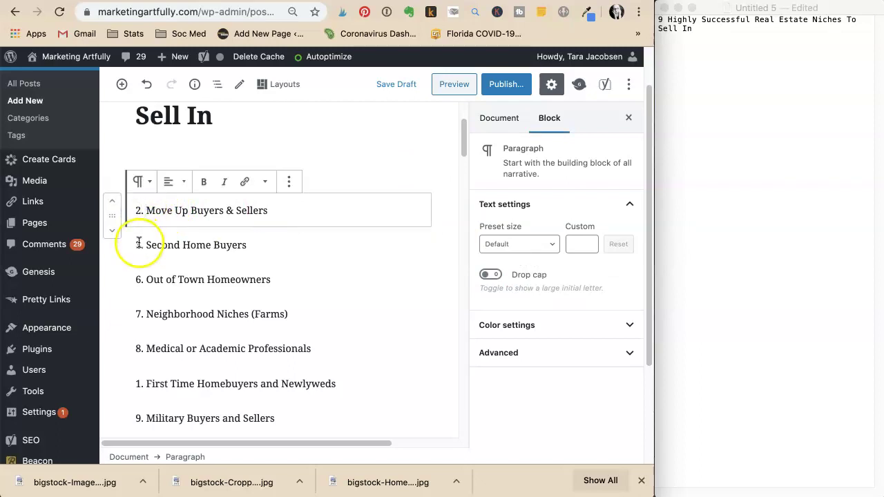
pyautogui.click(136, 245)
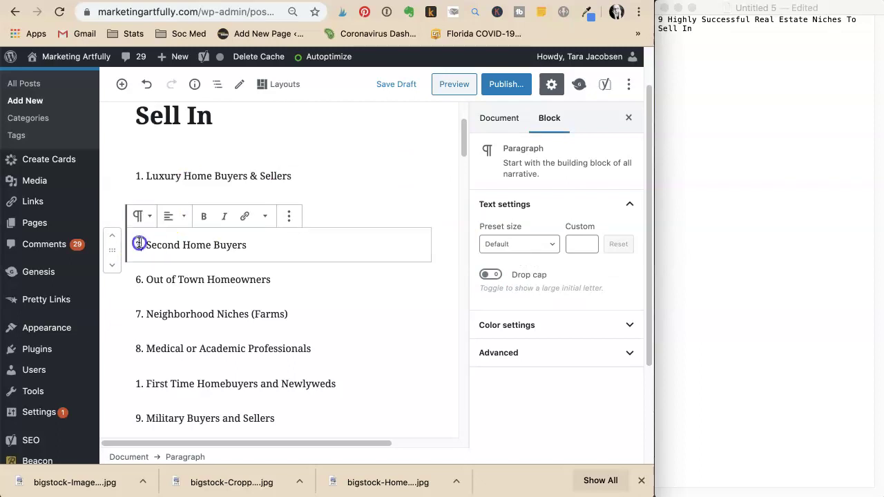
# Step: Renumber Out of Town 4, Neighborhood Niches 5, Medical 6 and First Time Homebuyers 7
pyautogui.click(137, 279)
pyautogui.press('BackSpace')
pyautogui.write('4')
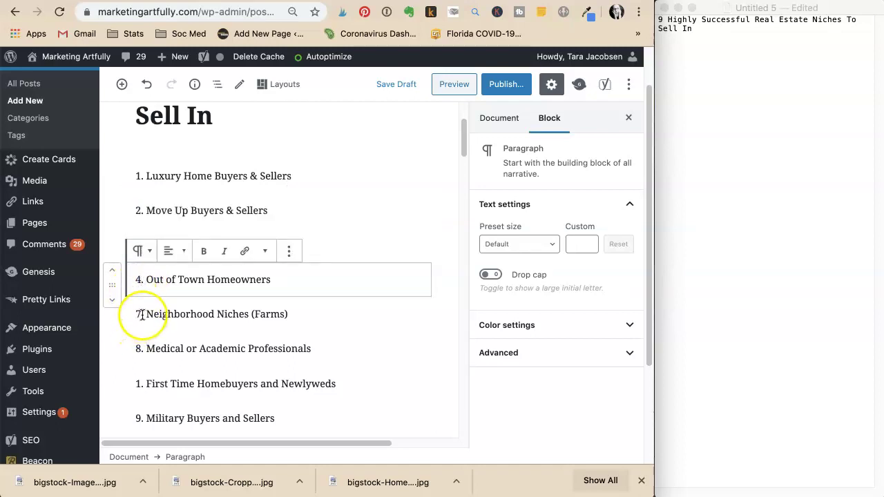
pyautogui.click(134, 315)
pyautogui.press('BackSpace')
pyautogui.write('5')
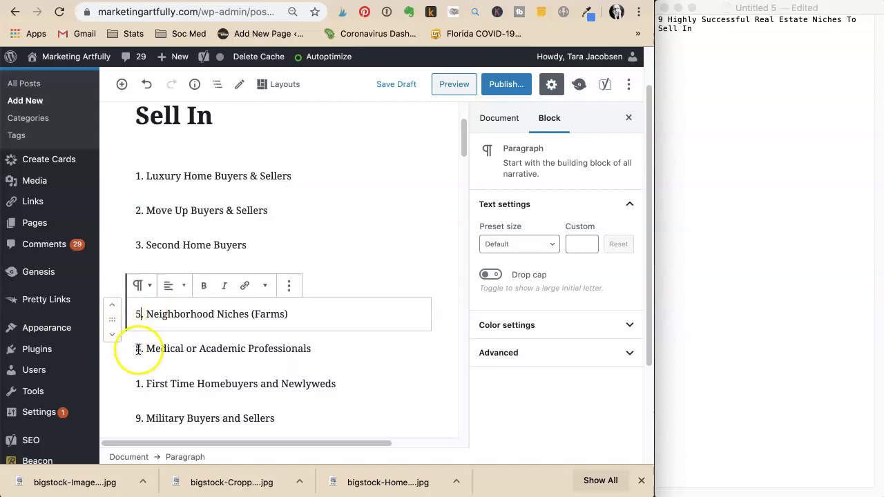
pyautogui.click(138, 348)
pyautogui.press('BackSpace')
pyautogui.write('6')
pyautogui.click(138, 387)
pyautogui.press('BackSpace')
pyautogui.write('7')
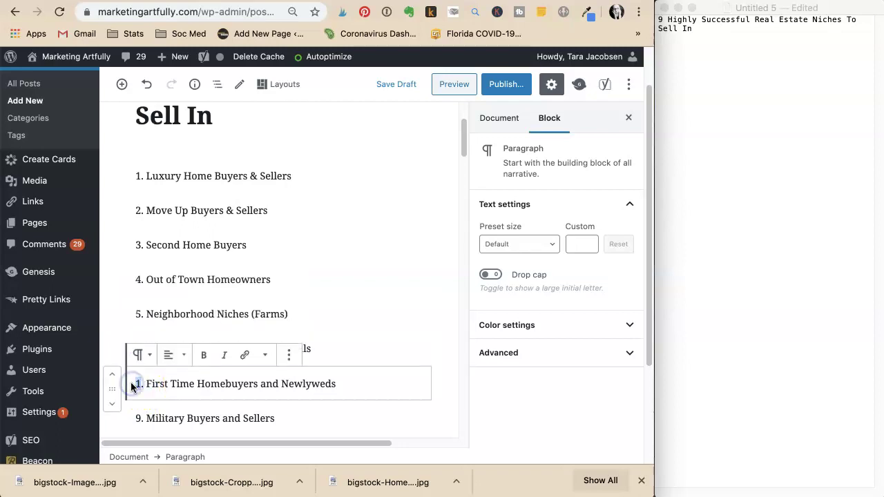
# Step: Renumber Military Buyers and Sellers as 8 and College Housing Buyers as 9
pyautogui.scroll(-2, 145, 370)
pyautogui.click(142, 336)
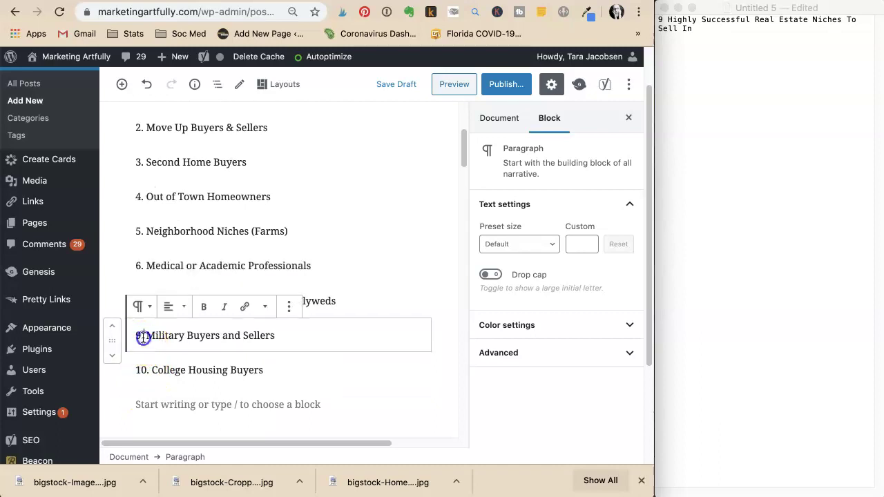
pyautogui.press('BackSpace')
pyautogui.write('8')
pyautogui.doubleClick(138, 370)
pyautogui.write('9')
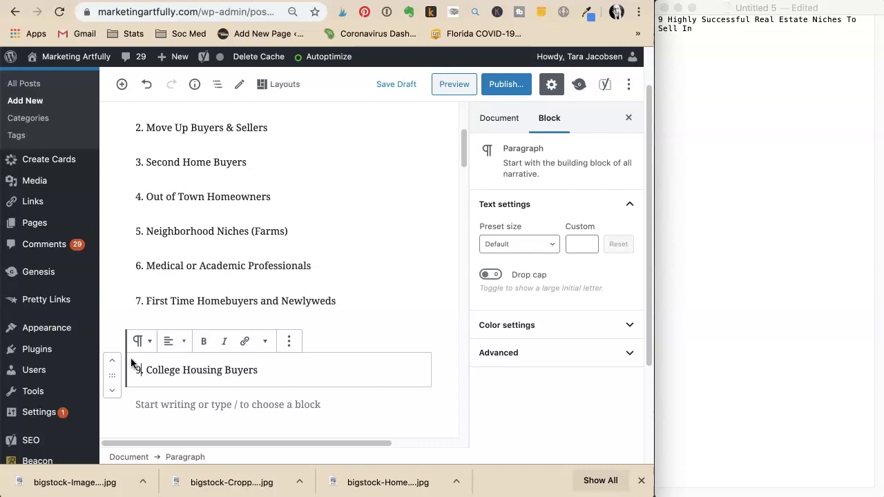
pyautogui.click(141, 371)
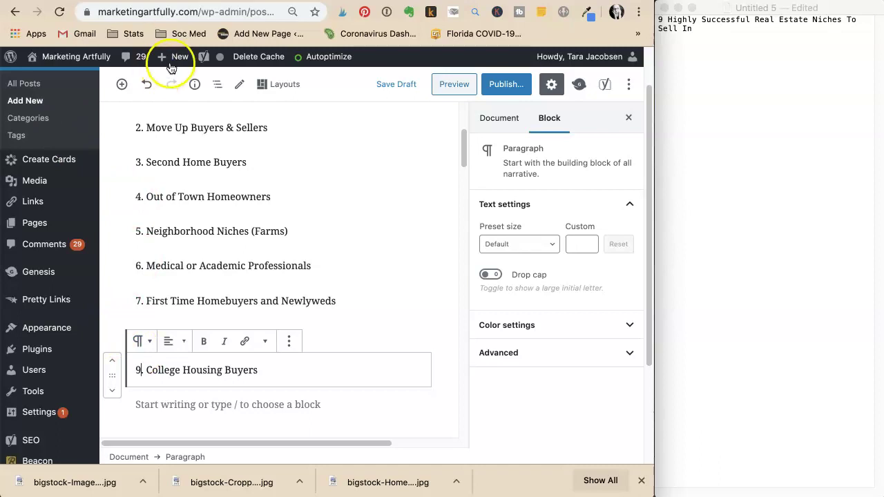
# Step: Scroll through the renumbered niche list to check it runs 1 to 9
pyautogui.click(373, 184)
pyautogui.scroll(5, 369, 223)
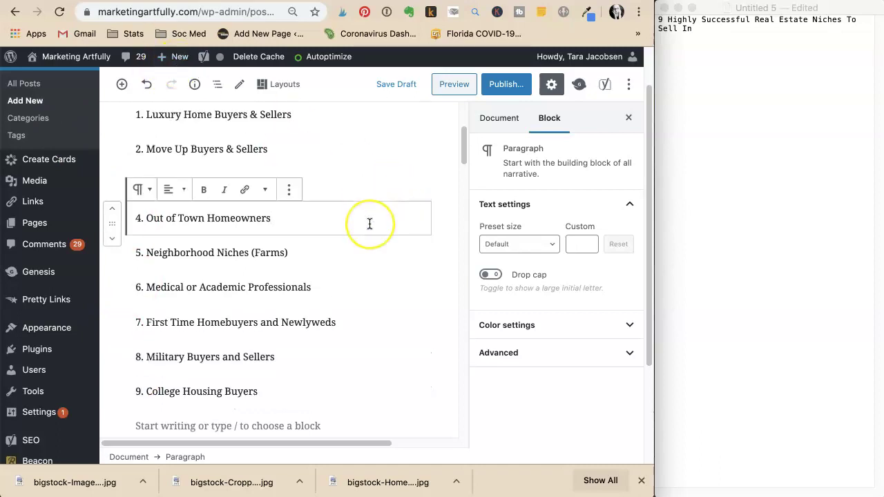
pyautogui.scroll(-3, 370, 224)
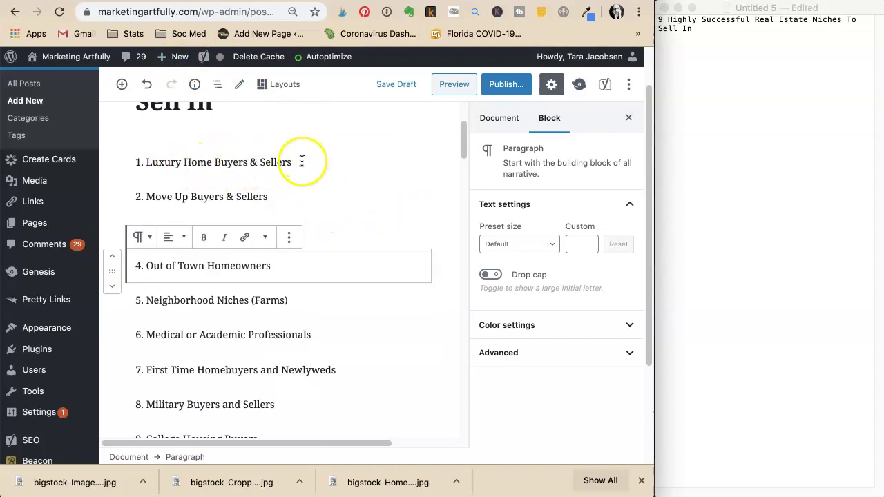
pyautogui.scroll(-3, 299, 177)
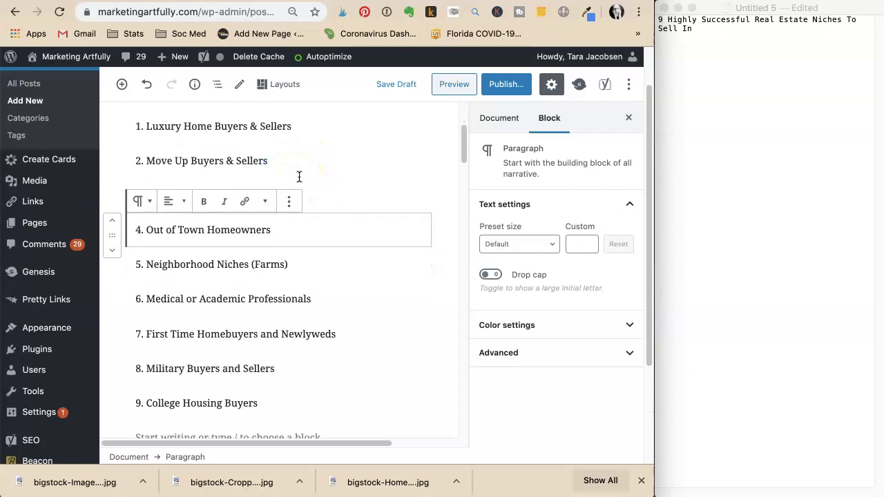
pyautogui.scroll(-5, 300, 177)
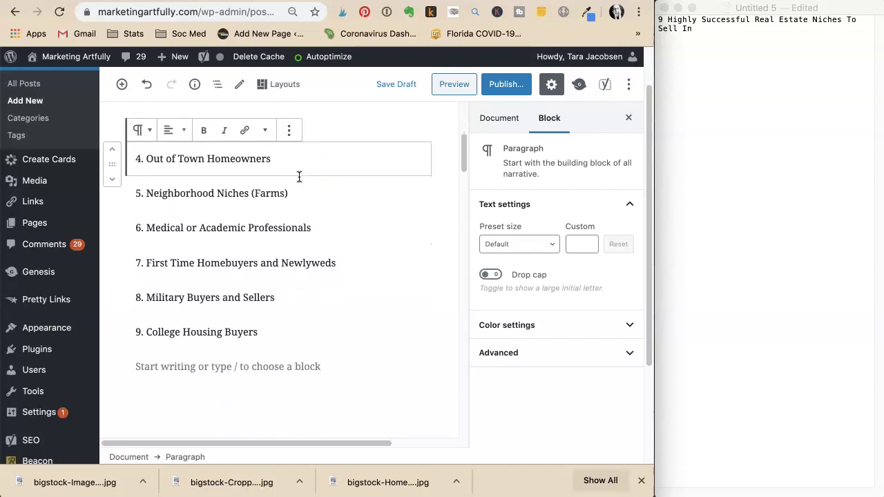
pyautogui.scroll(-1, 299, 176)
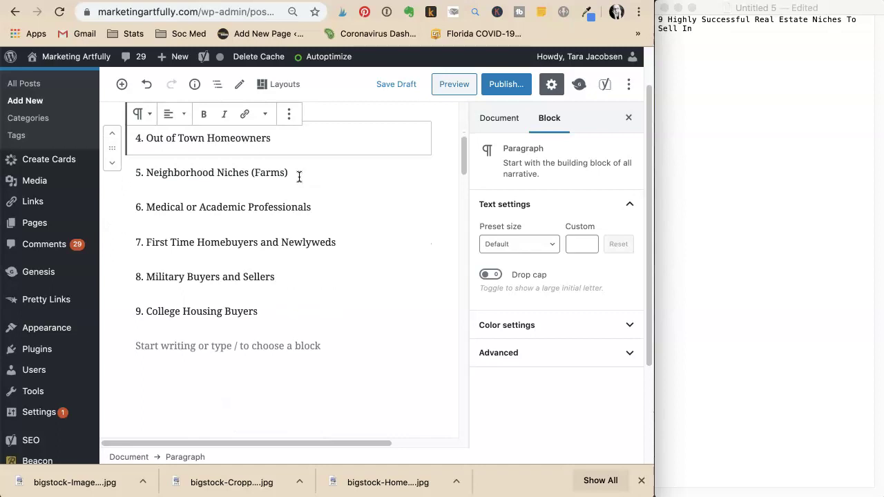
pyautogui.scroll(-1, 299, 177)
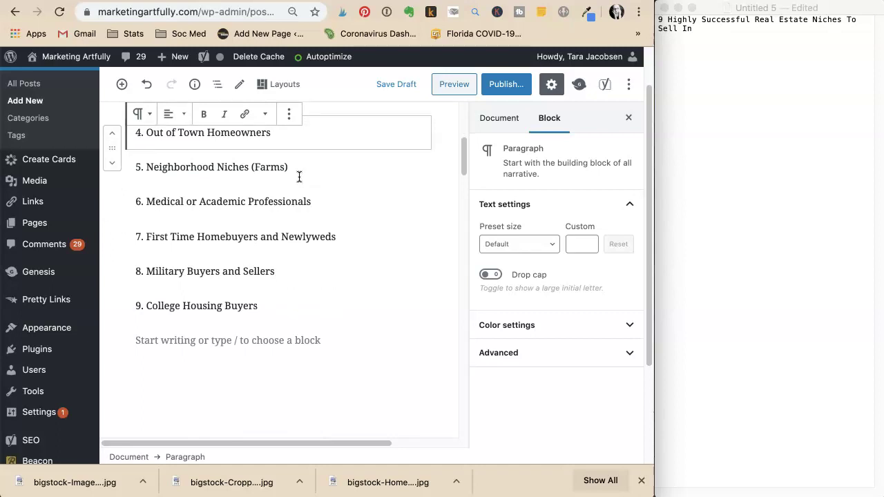
pyautogui.scroll(5, 300, 177)
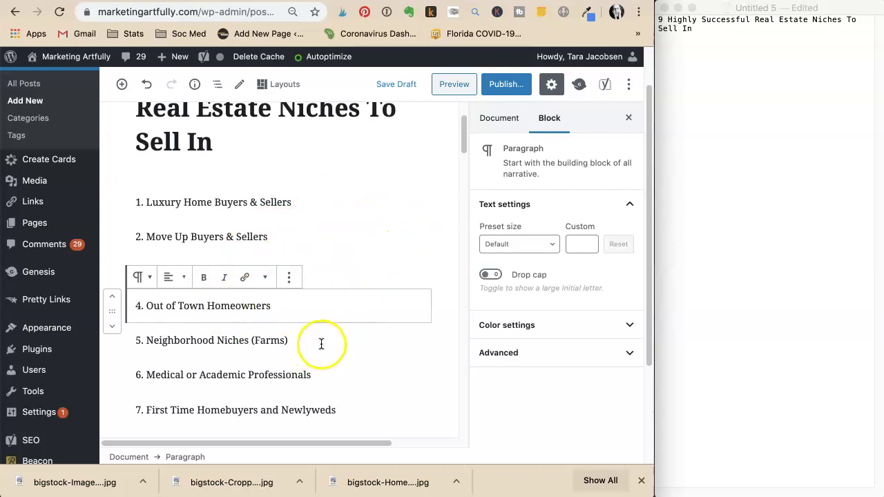
# Step: Add Luxury Buyers, Luxury Sellers and Double Dip Luxury as lines under niche 1
pyautogui.click(286, 208)
pyautogui.press('Return')
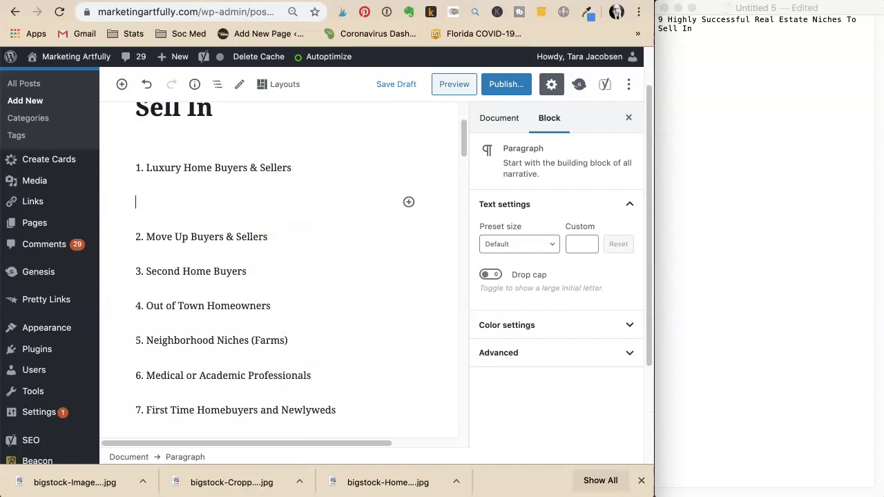
pyautogui.write('Lucury')
pyautogui.press('BackSpace')
pyautogui.press('BackSpace')
pyautogui.press('BackSpace')
pyautogui.write('u')
pyautogui.press('BackSpace')
pyautogui.press('BackSpace')
pyautogui.write('xury Buyers')
pyautogui.press('Return')
pyautogui.write('Luxur')
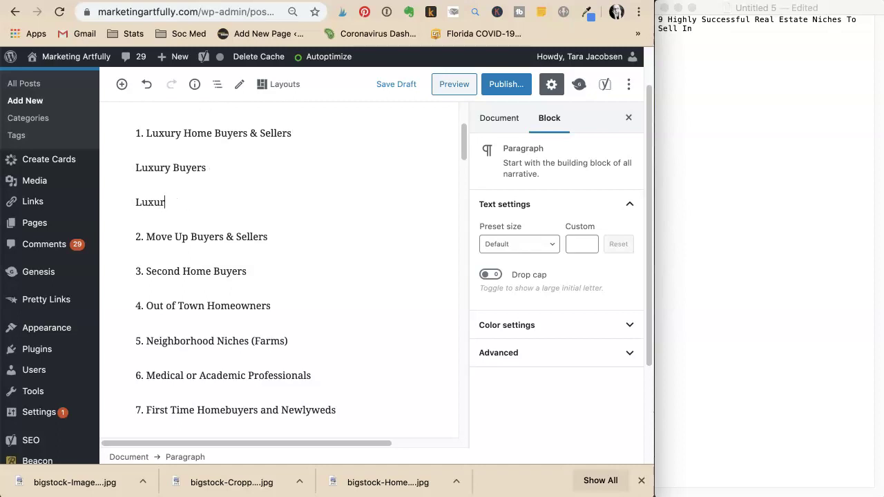
pyautogui.write('y Sellers')
pyautogui.press('Return')
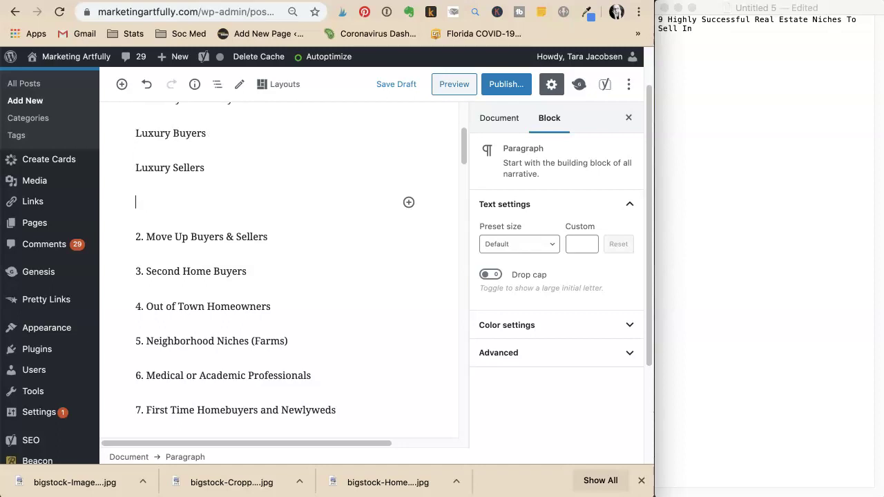
pyautogui.write('Double Dip L')
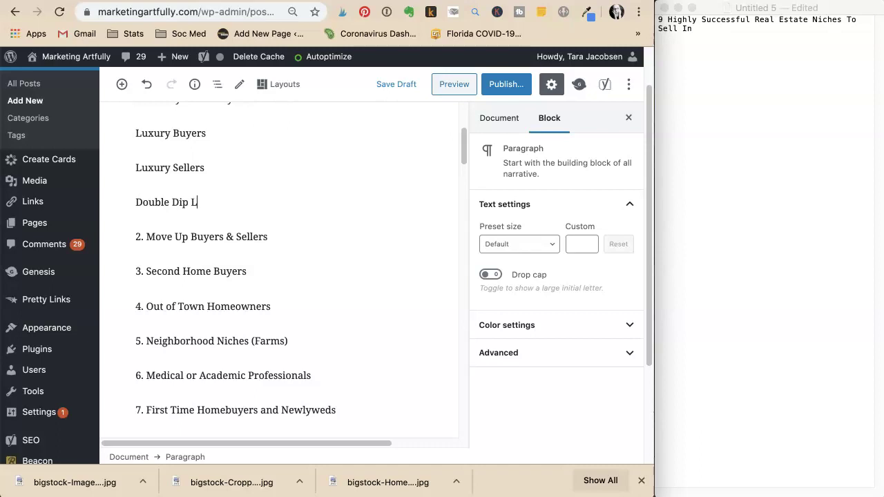
pyautogui.write('uxury')
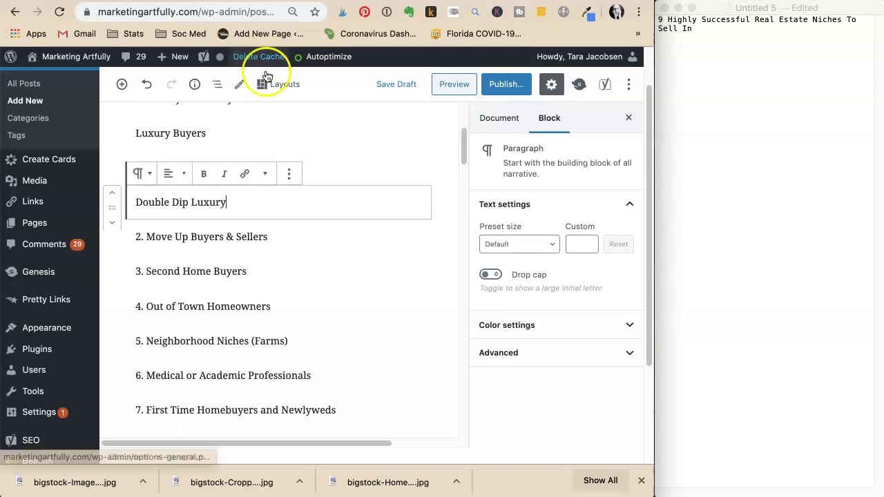
# Step: Add Buying A Bigger Home, You Get The Start Home Listing and Great Lifetime Value under niche 2
pyautogui.hotkey('ctrl', 'alt', 'z')
pyautogui.click(256, 231)
pyautogui.press('Return')
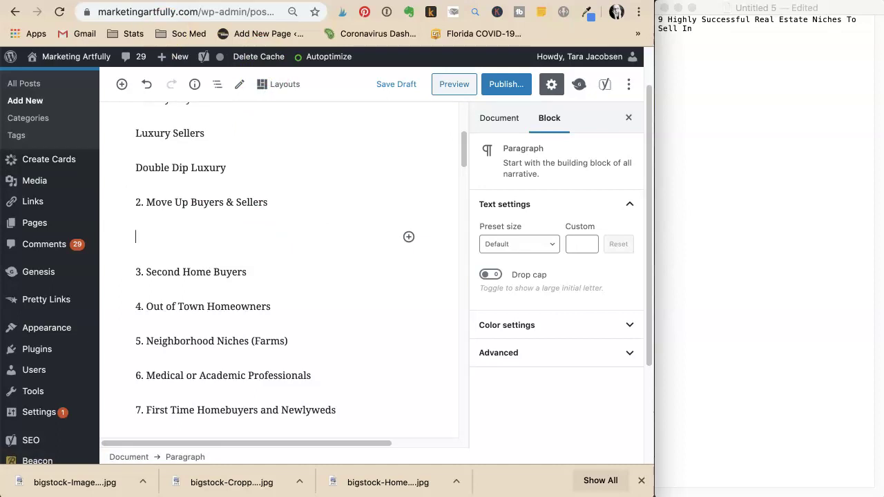
pyautogui.write('Buying A')
pyautogui.press('BackSpace')
pyautogui.press('BackSpace')
pyautogui.write('A Bigger ')
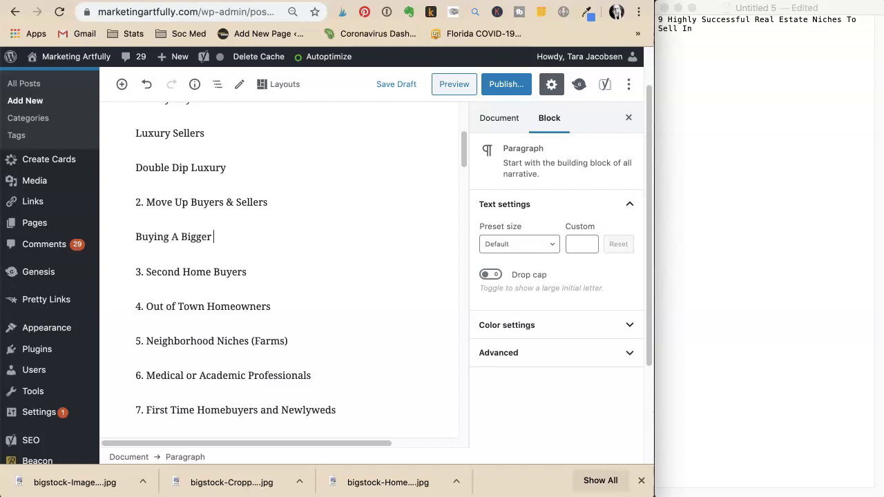
pyautogui.write('Home')
pyautogui.press('Return')
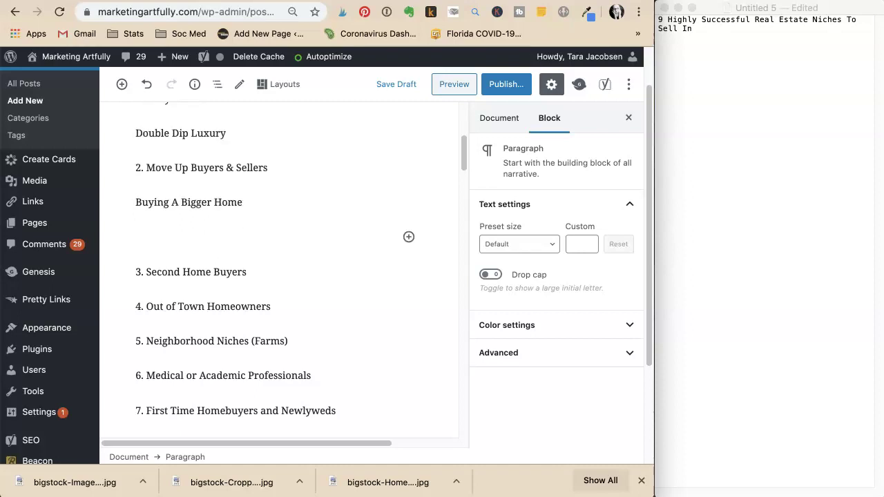
pyautogui.write('You GE')
pyautogui.press('BackSpace')
pyautogui.write('et The Start home')
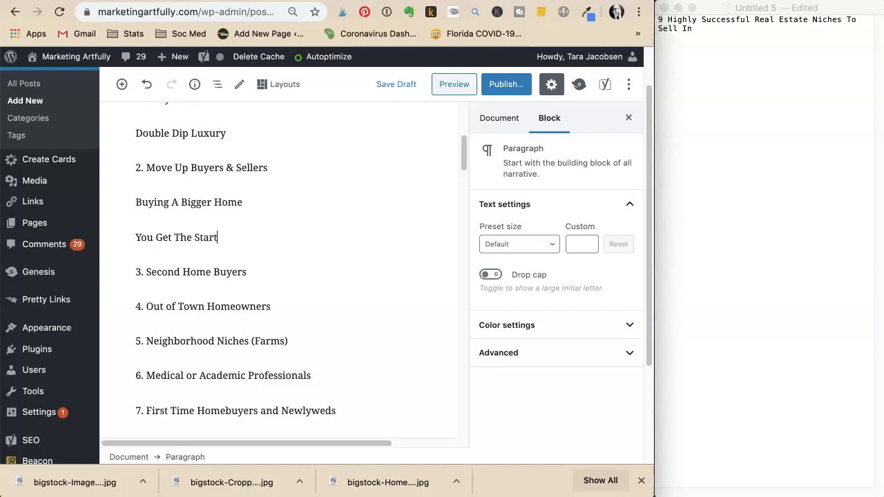
pyautogui.press('BackSpace')
pyautogui.press('BackSpace')
pyautogui.press('BackSpace')
pyautogui.press('BackSpace')
pyautogui.press('BackSpace')
pyautogui.write('Home Listing')
pyautogui.press('Return')
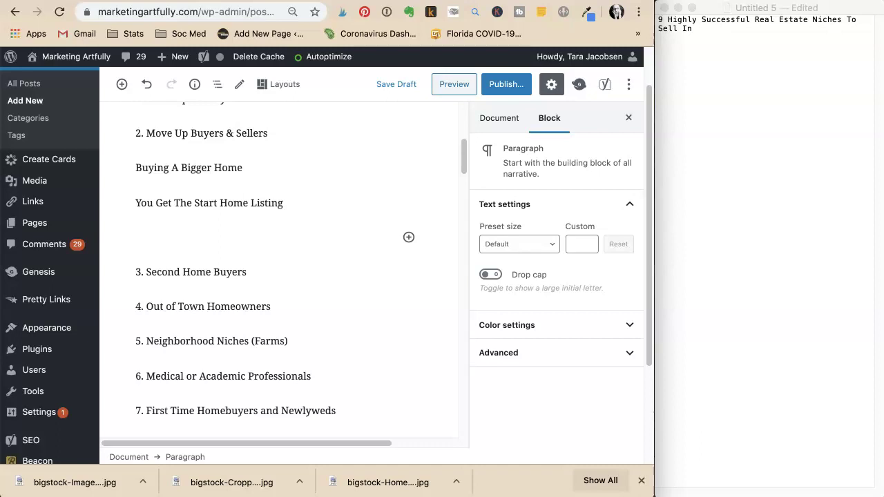
pyautogui.write('Great Lifetime Value')
# Step: Select the whole '3. Second Home Buyers' heading and scroll around it
pyautogui.moveTo(101, 56)
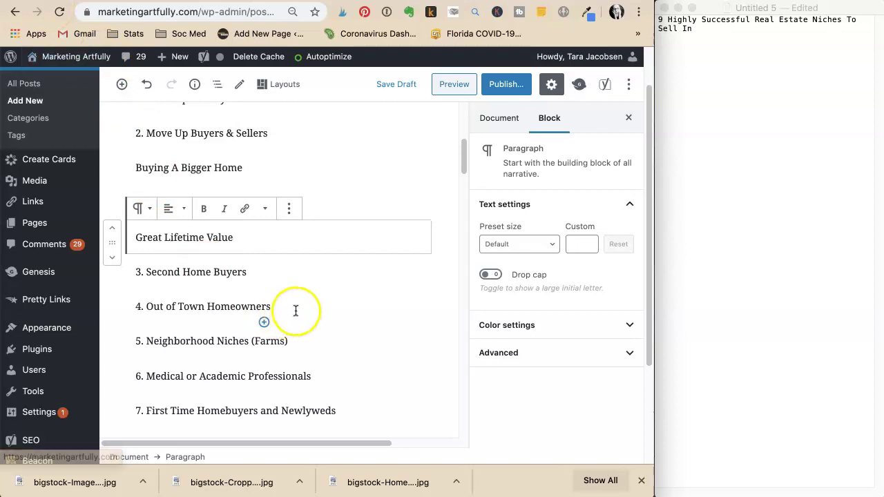
pyautogui.tripleClick(266, 270)
pyautogui.scroll(5, 197, 169)
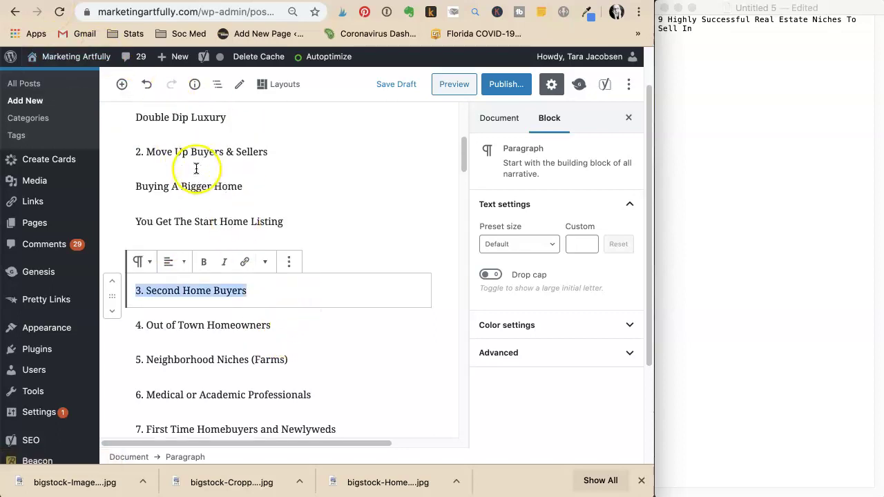
pyautogui.scroll(-2, 196, 173)
pyautogui.scroll(-5, 198, 173)
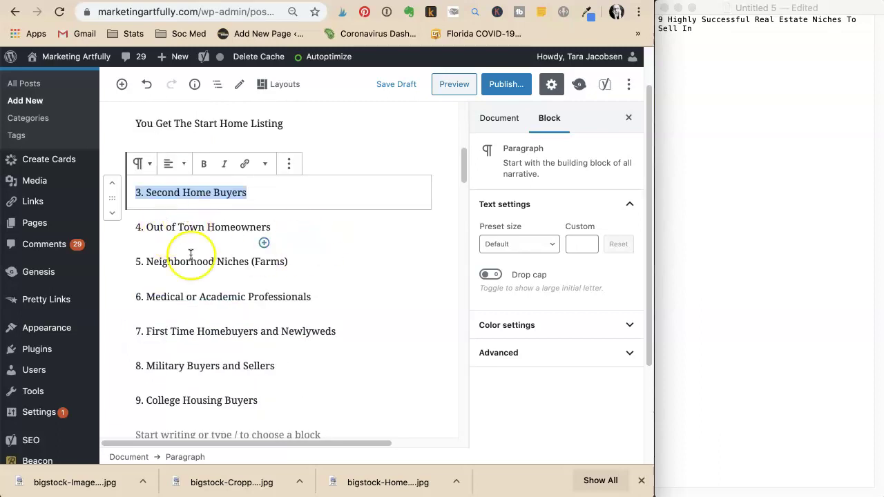
pyautogui.scroll(3, 246, 347)
pyautogui.scroll(3, 246, 348)
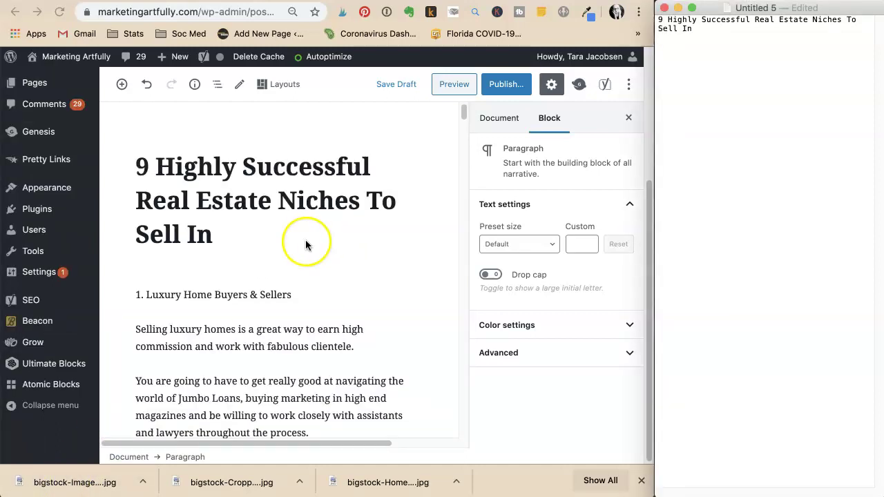
pyautogui.scroll(-10, 306, 245)
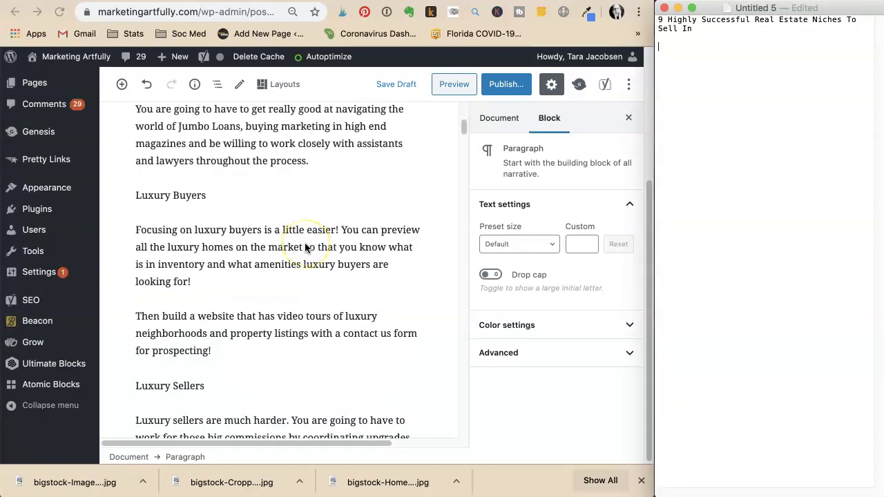
pyautogui.scroll(-15, 306, 247)
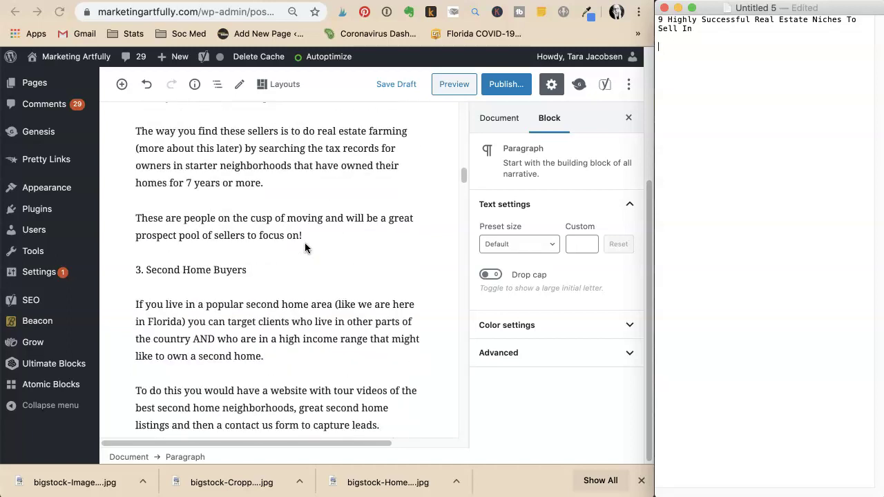
pyautogui.scroll(-10, 306, 247)
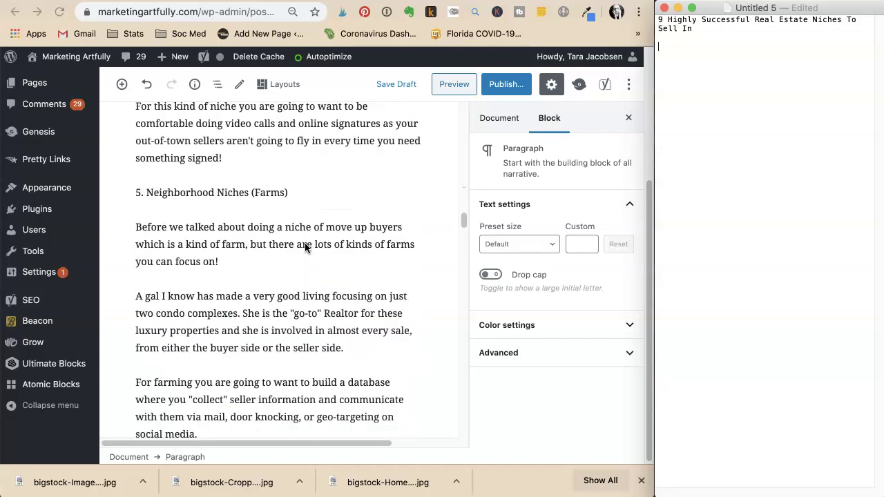
pyautogui.scroll(-5, 306, 247)
pyautogui.scroll(-10, 306, 247)
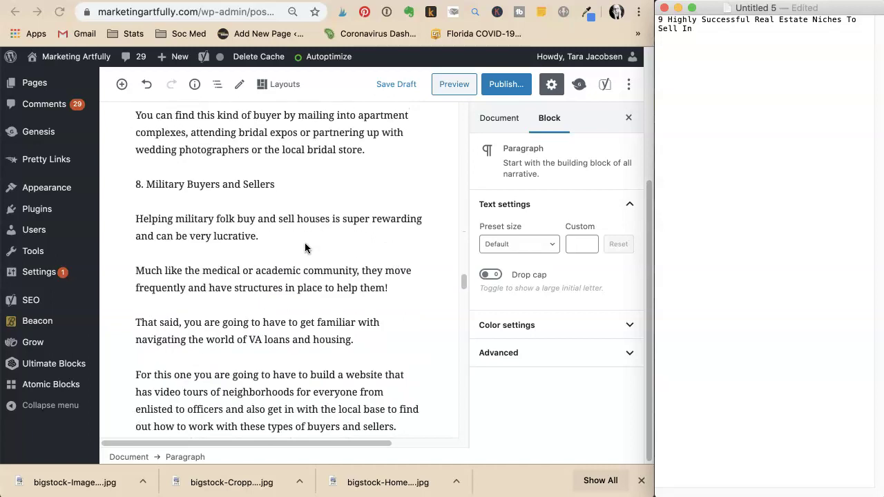
pyautogui.scroll(8, 306, 248)
pyautogui.scroll(8, 306, 248)
pyautogui.click(306, 241)
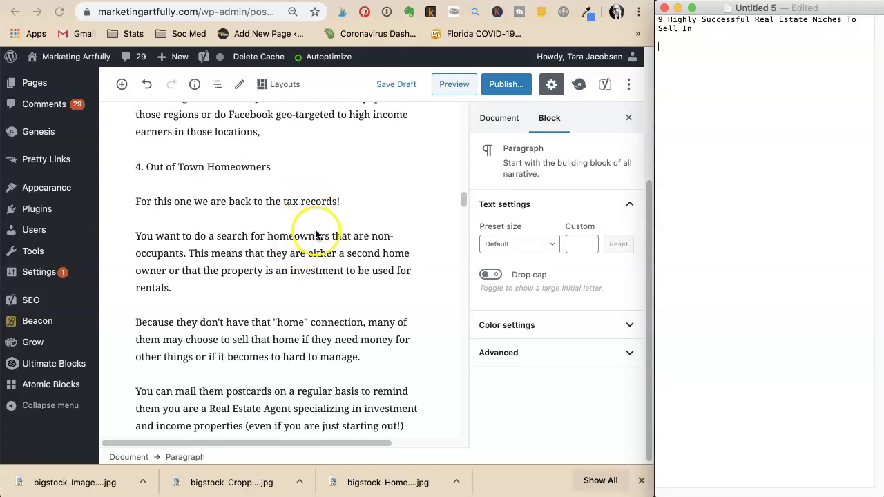
pyautogui.scroll(10, 316, 235)
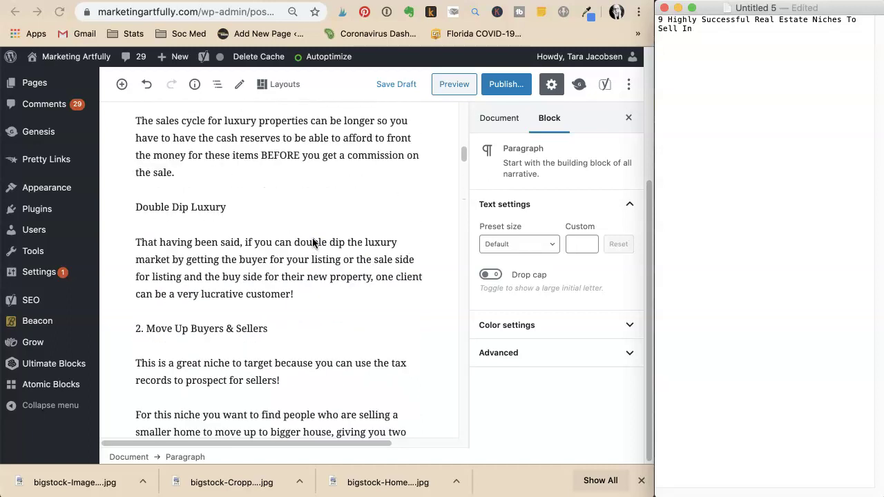
pyautogui.scroll(10, 312, 242)
pyautogui.scroll(3, 312, 245)
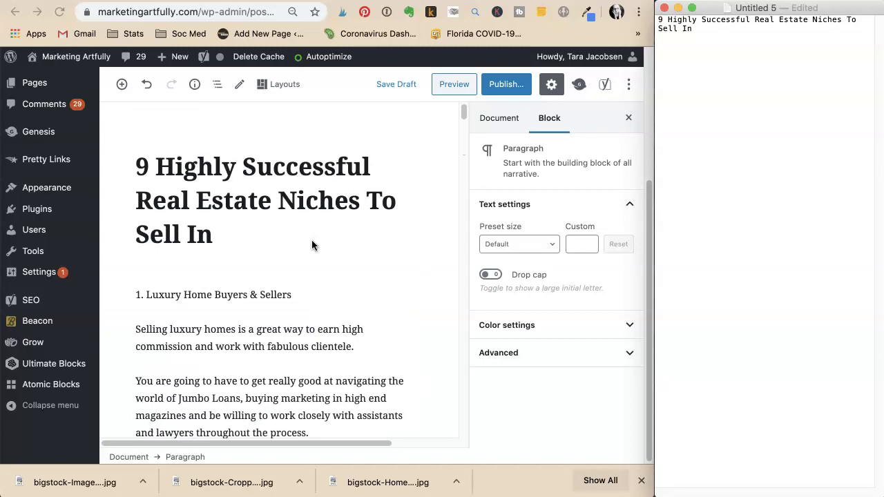
# Step: Replace 'Highly Successful' in the post title with 'Unique'
pyautogui.click(235, 176)
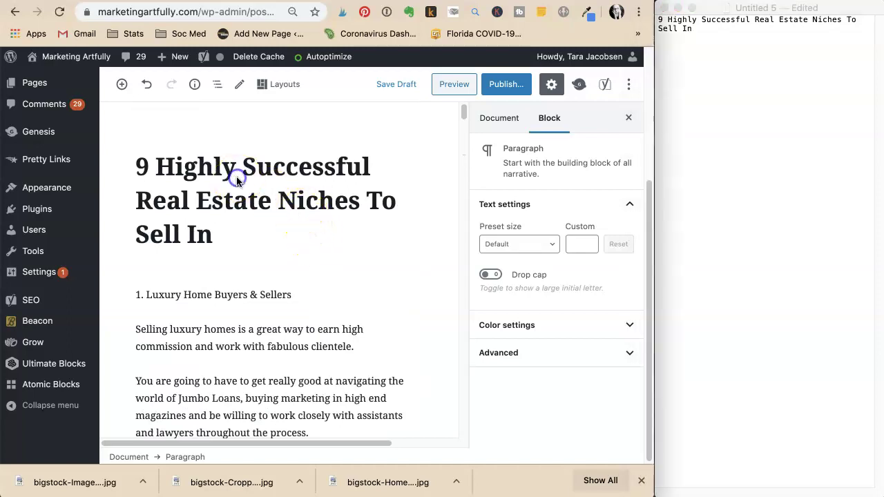
pyautogui.moveTo(158, 166); pyautogui.dragTo(369, 167)
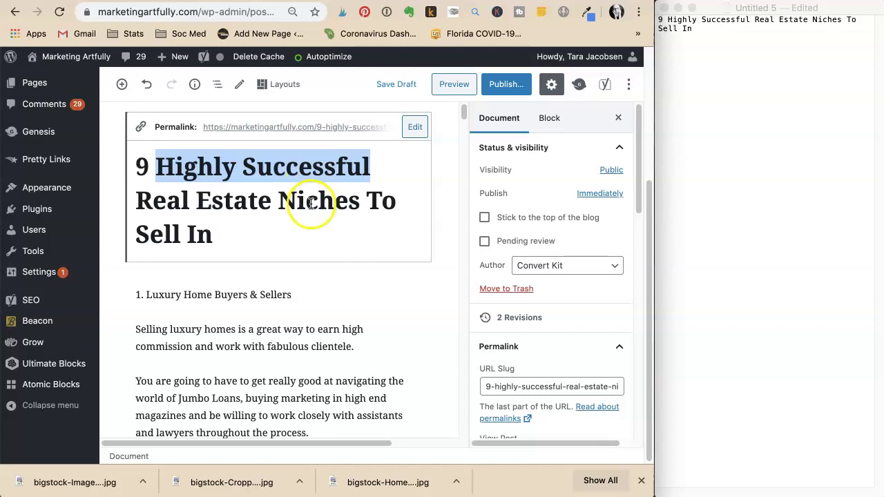
pyautogui.scroll(-10, 306, 208)
pyautogui.scroll(10, 306, 216)
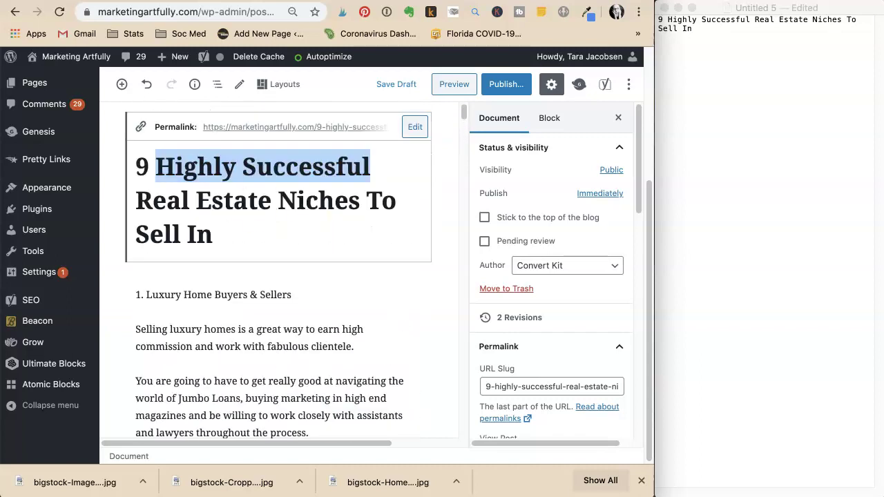
pyautogui.write('Unique')
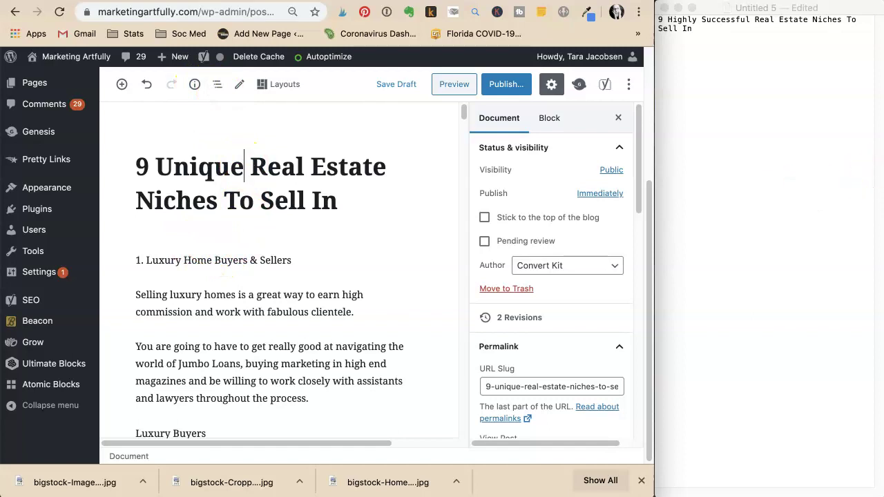
pyautogui.click(860, 166)
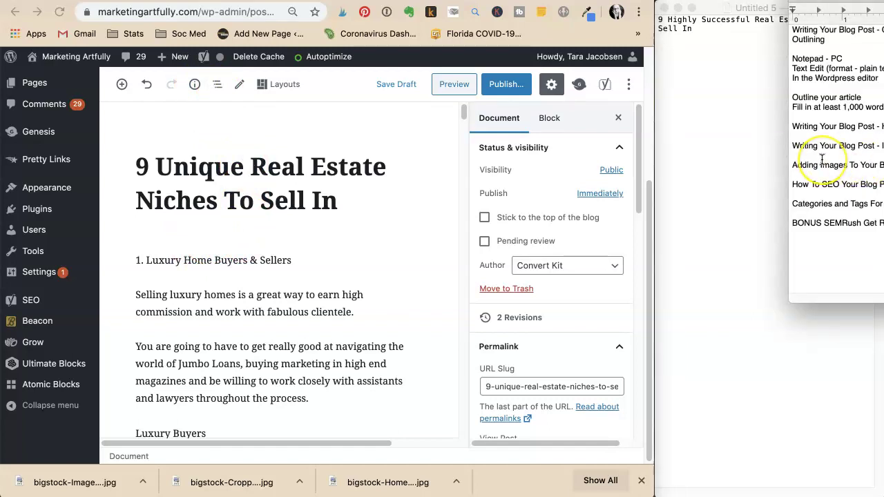
pyautogui.click(740, 143)
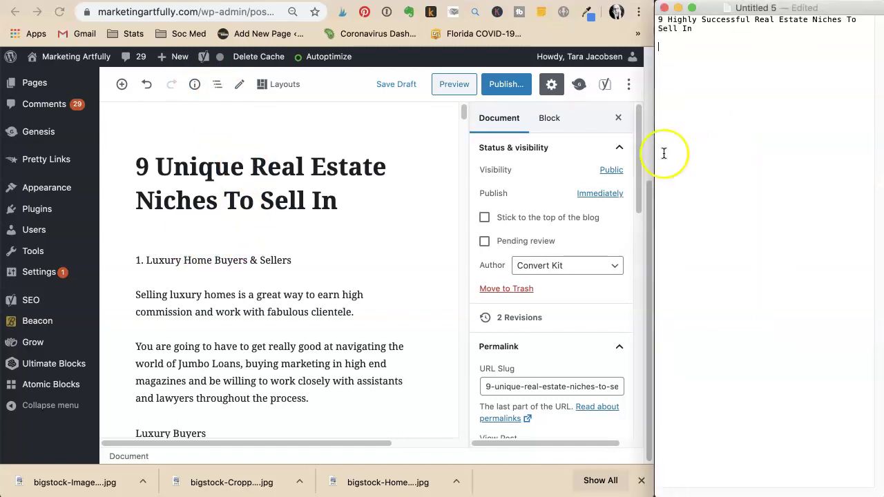